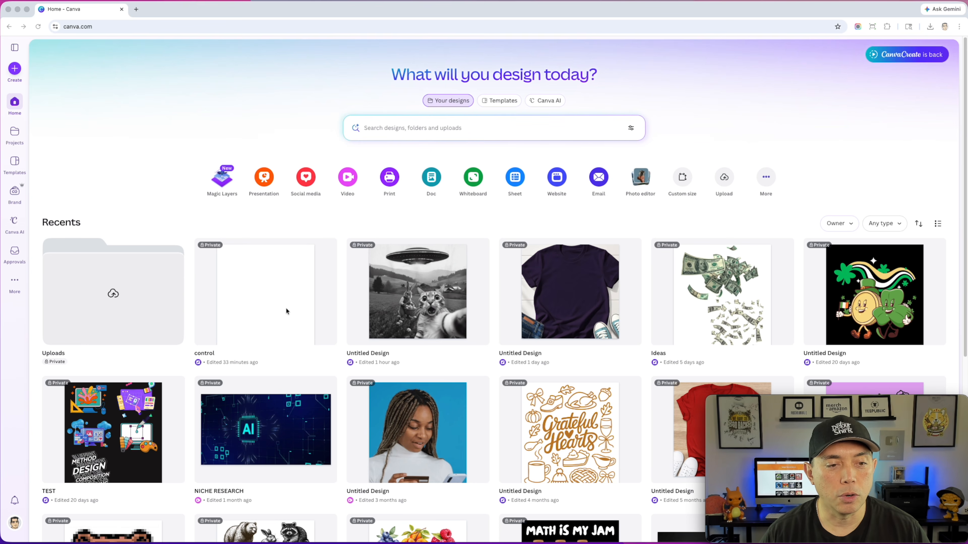
- Create a new custom-size design of 4500 × 5400 px
click(15, 69)
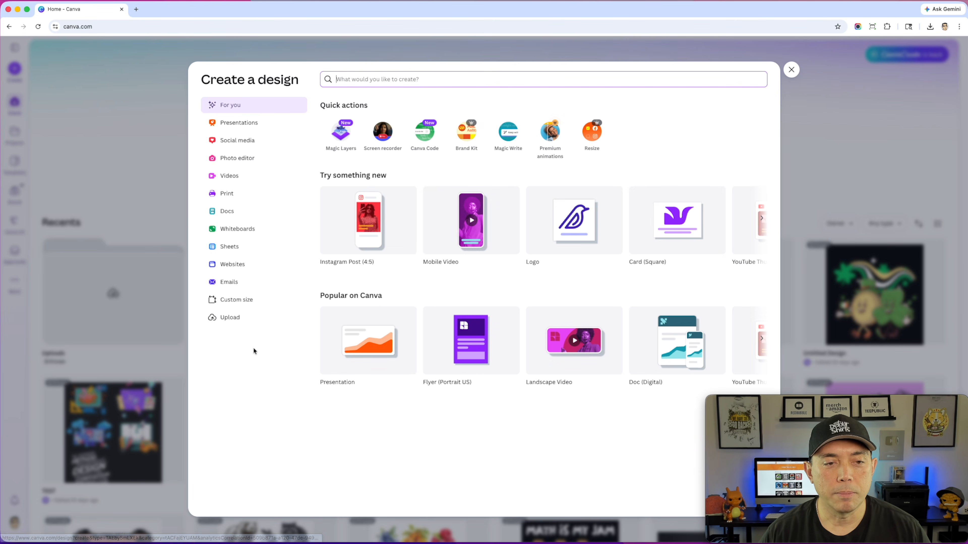
click(231, 298)
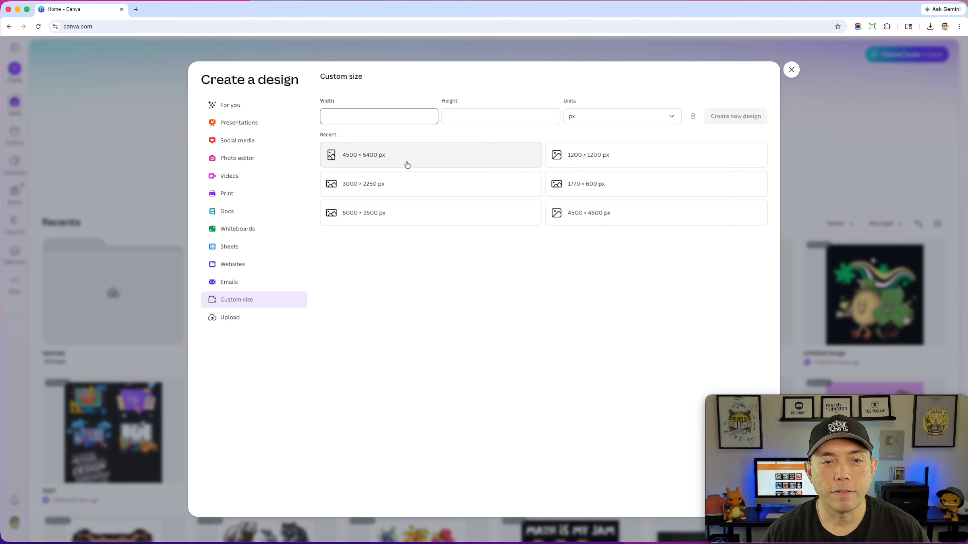
click(419, 154)
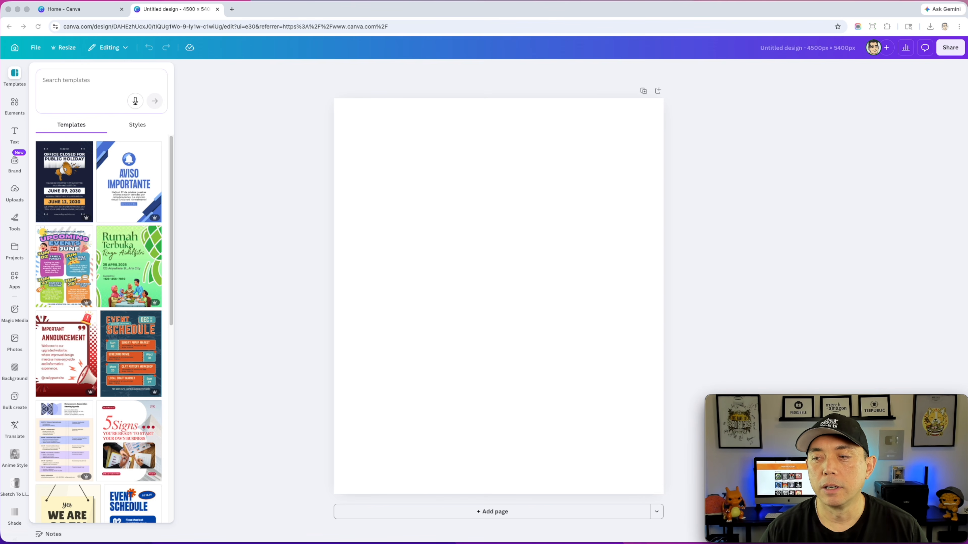
- Add the cat, rabbit and UFO photo to the page, enlarge it and place it near the page's center
drag(952, 244, 451, 230)
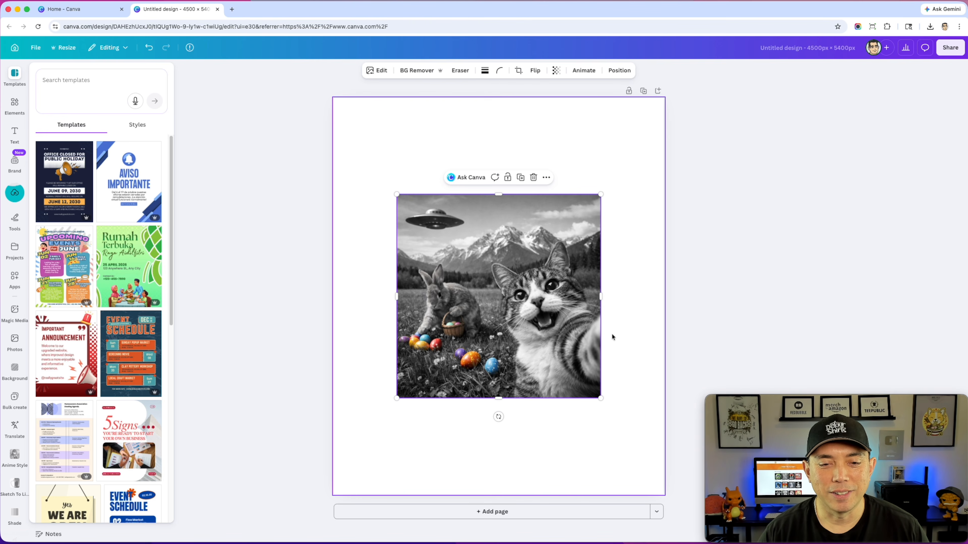
drag(600, 194, 657, 137)
drag(582, 232, 544, 252)
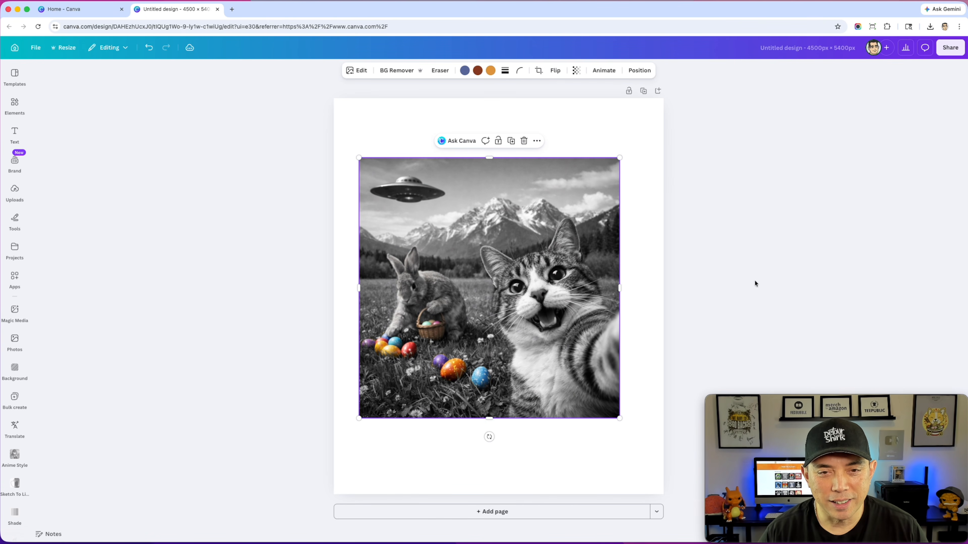
- Split the photo into separate editable layers with Magic Layers
click(360, 71)
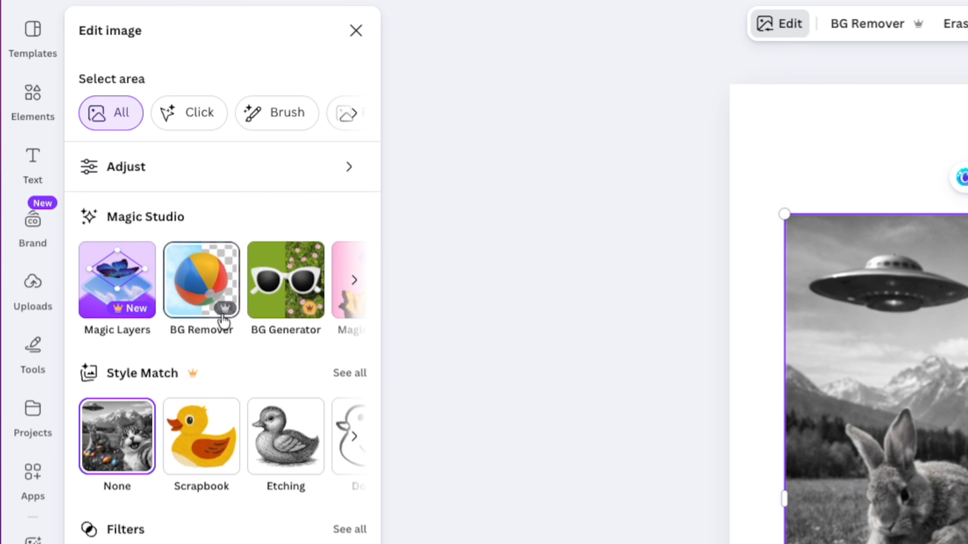
click(353, 281)
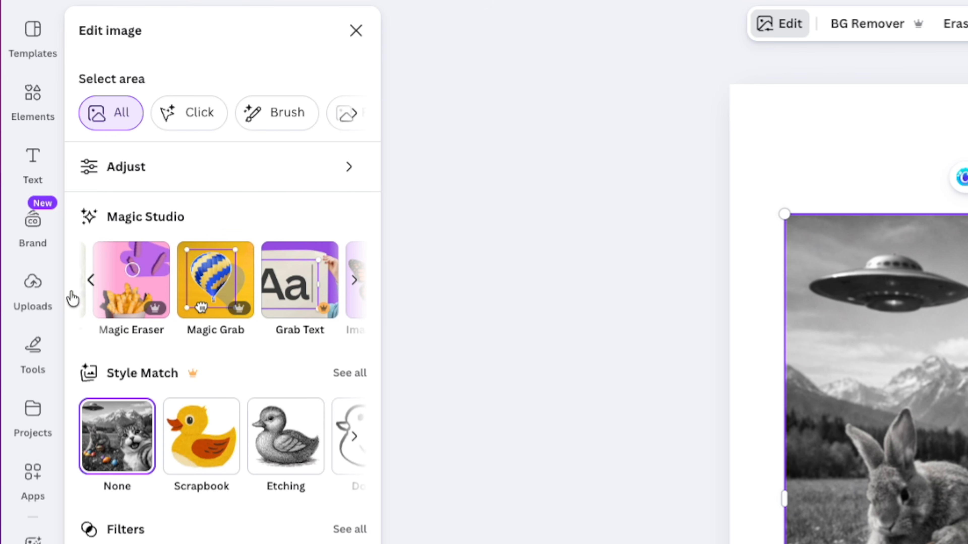
click(90, 285)
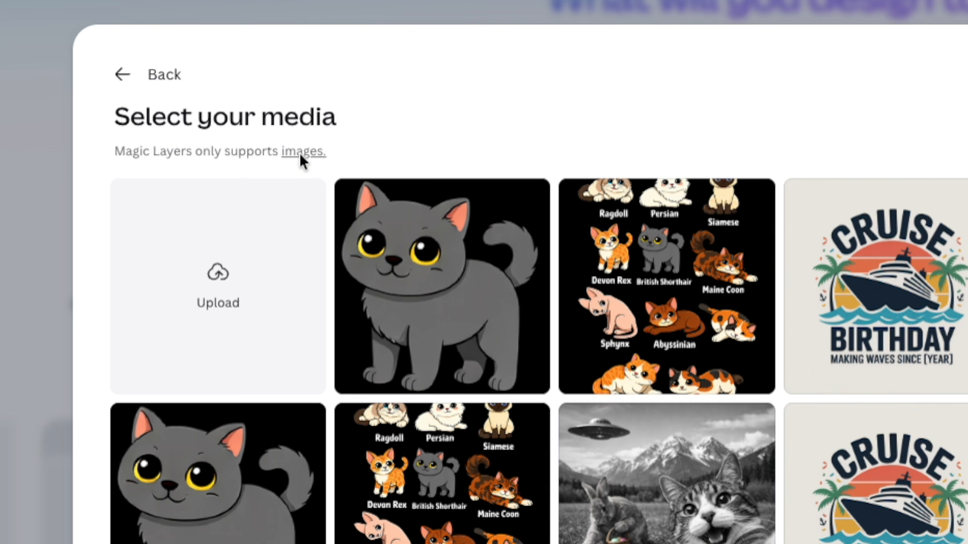
mouse_move(299, 154)
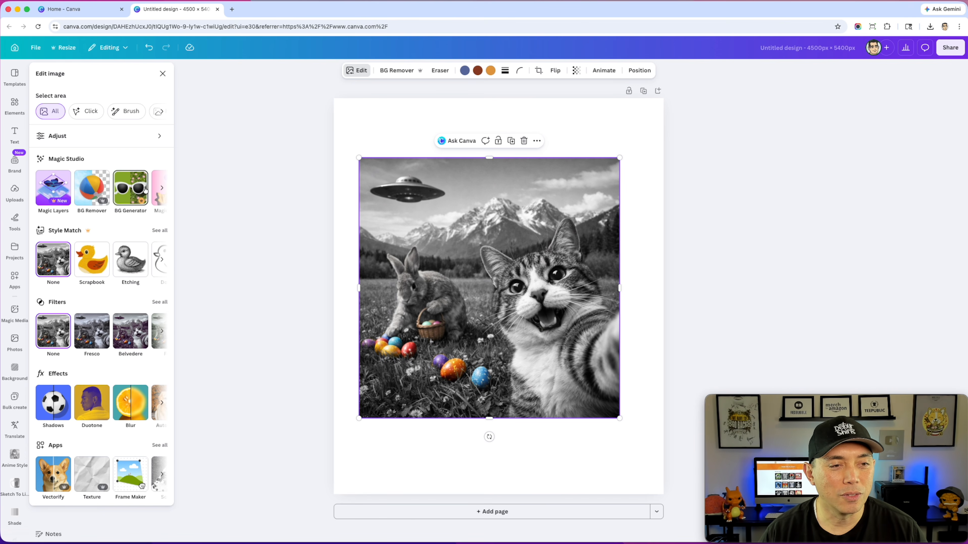
click(162, 188)
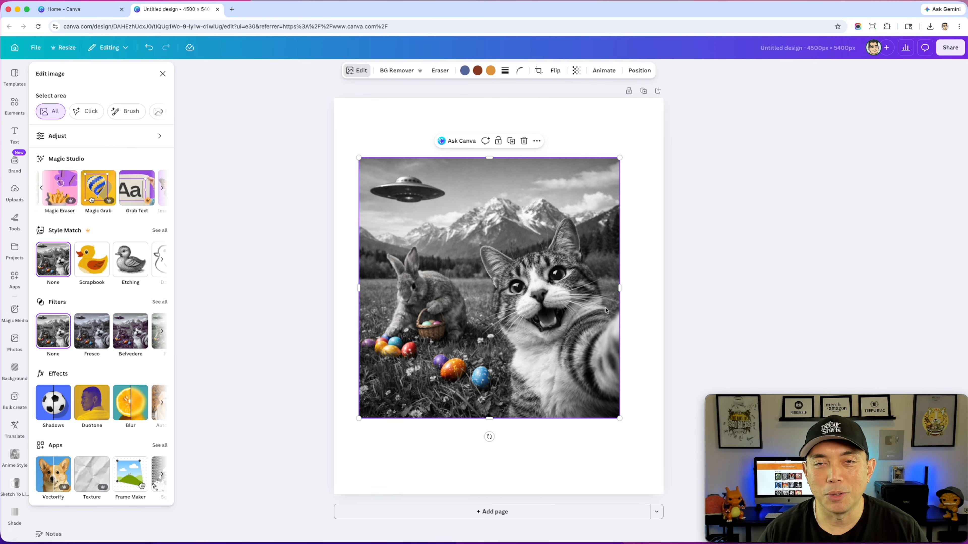
mouse_move(502, 273)
mouse_down()
mouse_move(511, 266)
mouse_move(496, 255)
mouse_move(529, 267)
mouse_move(507, 270)
mouse_up()
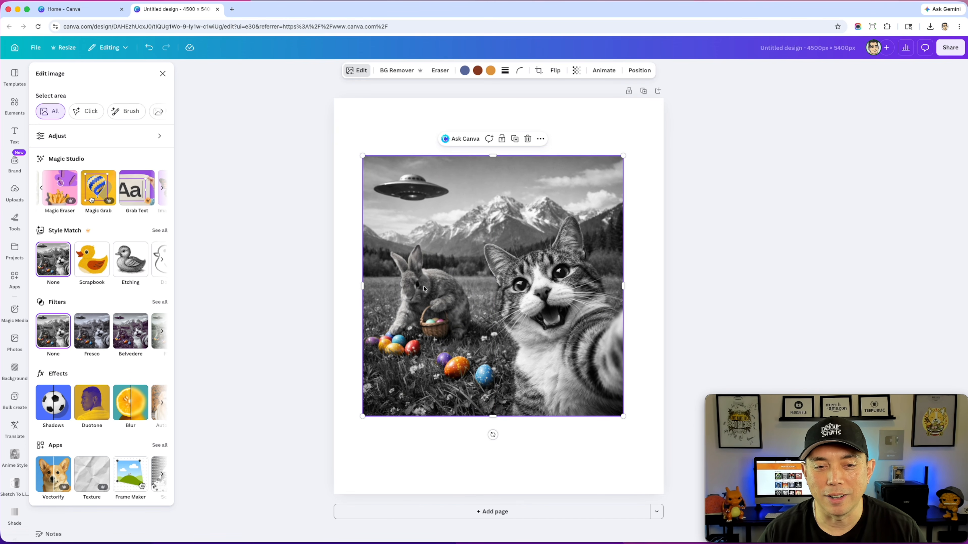
drag(589, 328, 592, 331)
click(42, 190)
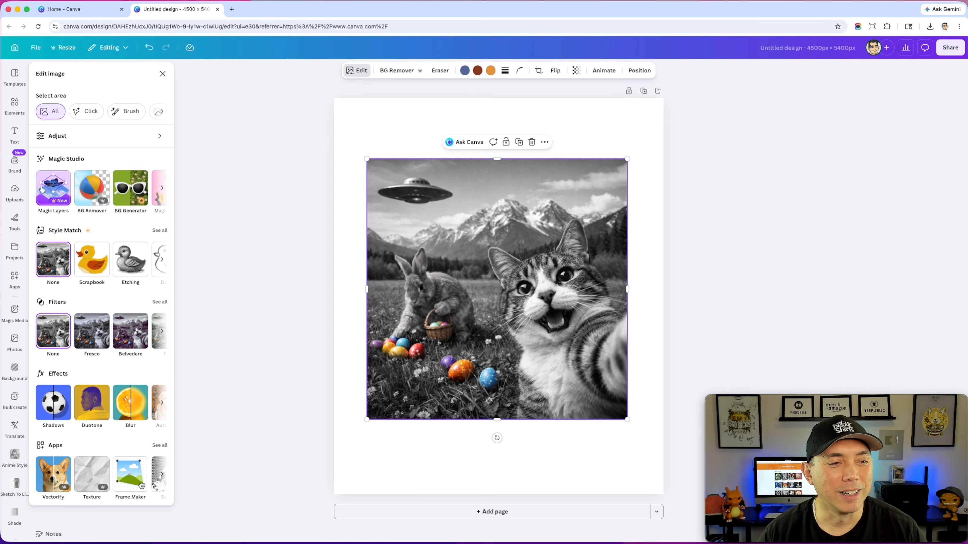
click(48, 189)
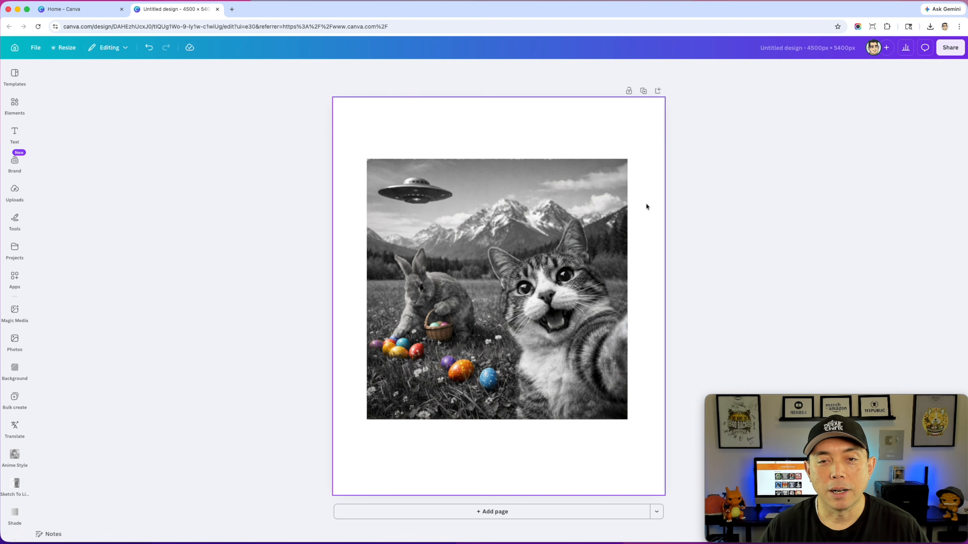
- Test the separated layers by moving the cat and shifting the rabbit slightly upward in the meadow
click(565, 297)
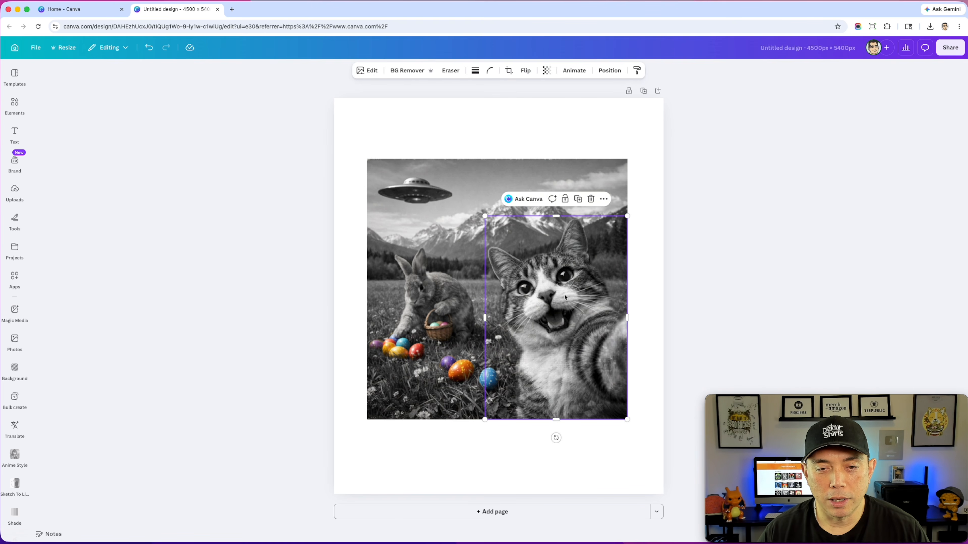
mouse_move(565, 297)
mouse_down()
mouse_move(534, 264)
mouse_move(493, 255)
mouse_move(384, 311)
mouse_move(581, 316)
mouse_move(503, 342)
mouse_move(551, 270)
mouse_move(569, 273)
mouse_move(567, 289)
mouse_up()
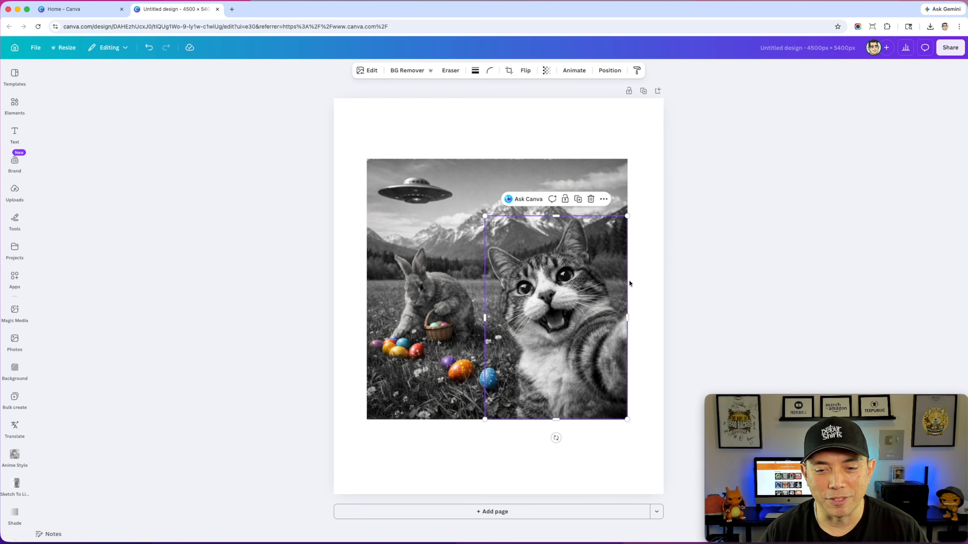
click(415, 287)
mouse_move(434, 295)
mouse_down()
mouse_move(444, 280)
mouse_move(435, 284)
mouse_up()
click(494, 381)
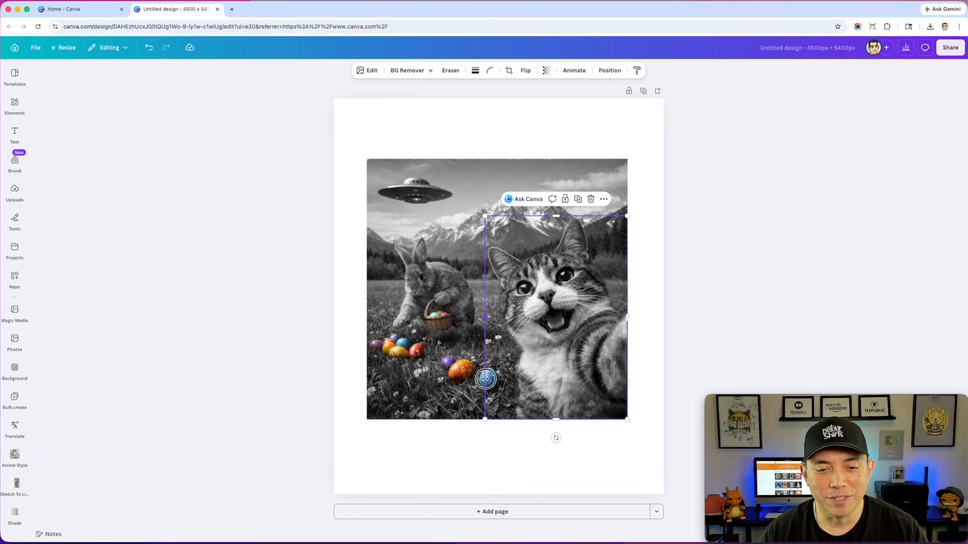
- Move the large orange egg to the lower-left grass and the single purple egg up beside the cat
click(457, 377)
drag(456, 378, 387, 408)
mouse_move(491, 381)
mouse_down()
mouse_move(495, 392)
mouse_move(494, 382)
mouse_up()
drag(446, 387, 491, 331)
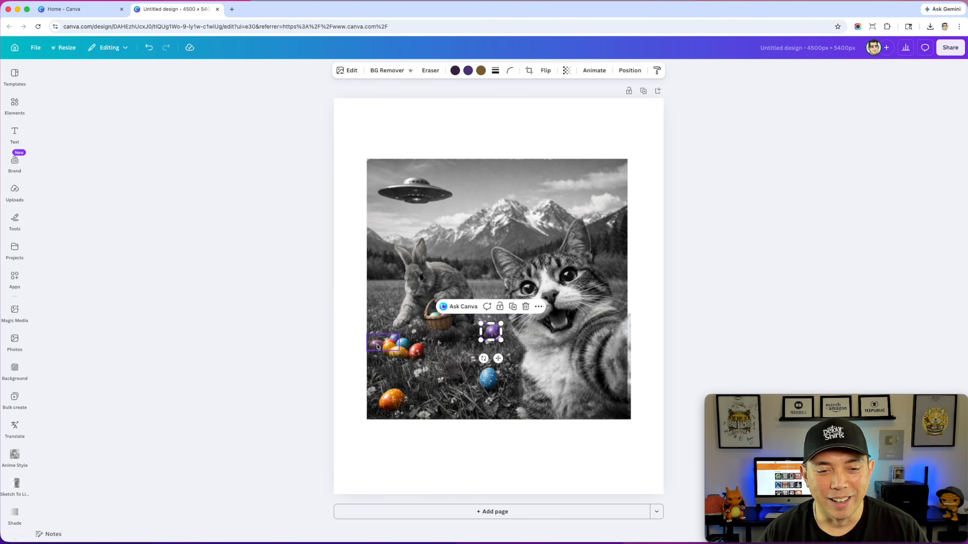
- Move the purple egg cluster up beside the rabbit and the red egg into the middle of the grass
click(378, 346)
drag(378, 346, 382, 312)
drag(416, 351, 446, 373)
click(723, 296)
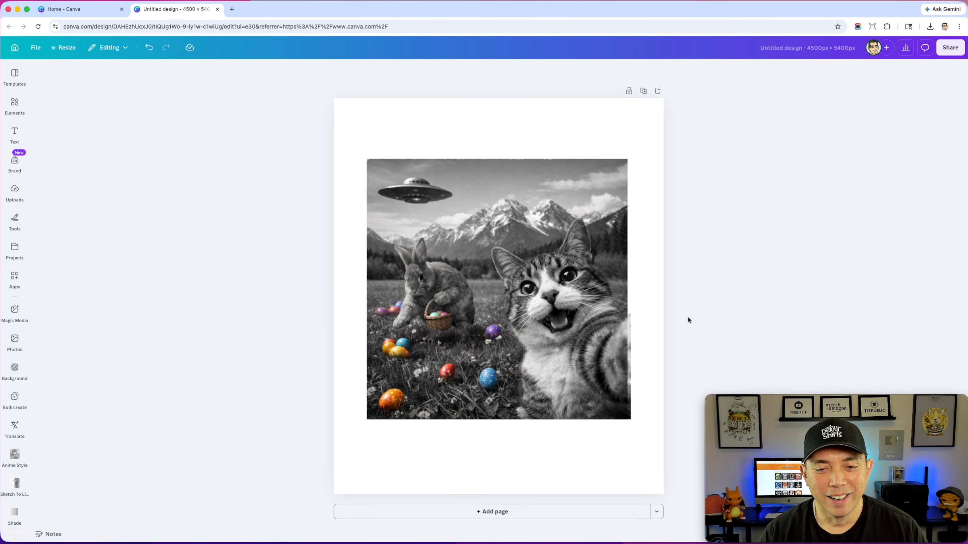
- Realign the cat with the photo's right edge and move the UFO to the right side of the sky
click(601, 343)
drag(601, 342, 597, 343)
click(426, 192)
drag(427, 193, 575, 181)
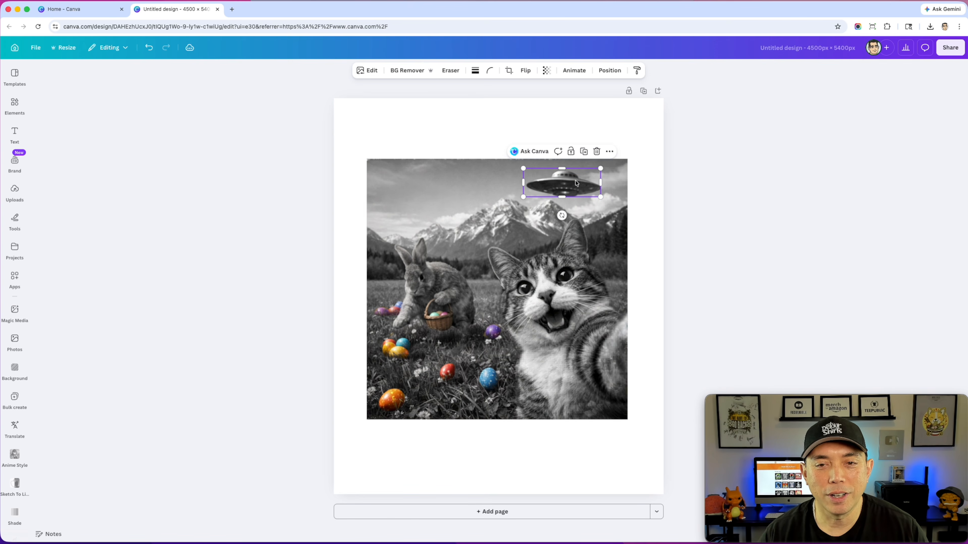
- Duplicate the UFO, enlarge the copy and place it on the left side of the sky
drag(577, 184, 513, 192)
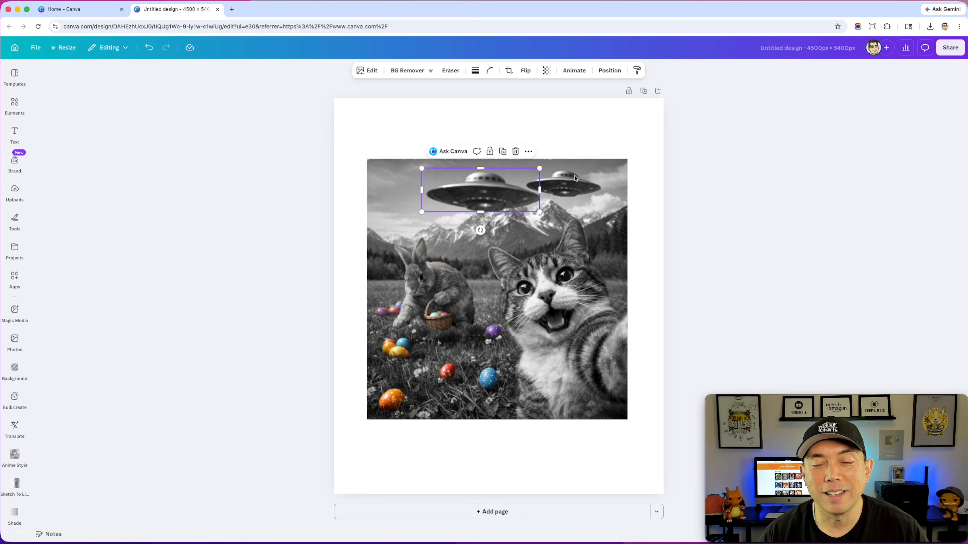
click(711, 165)
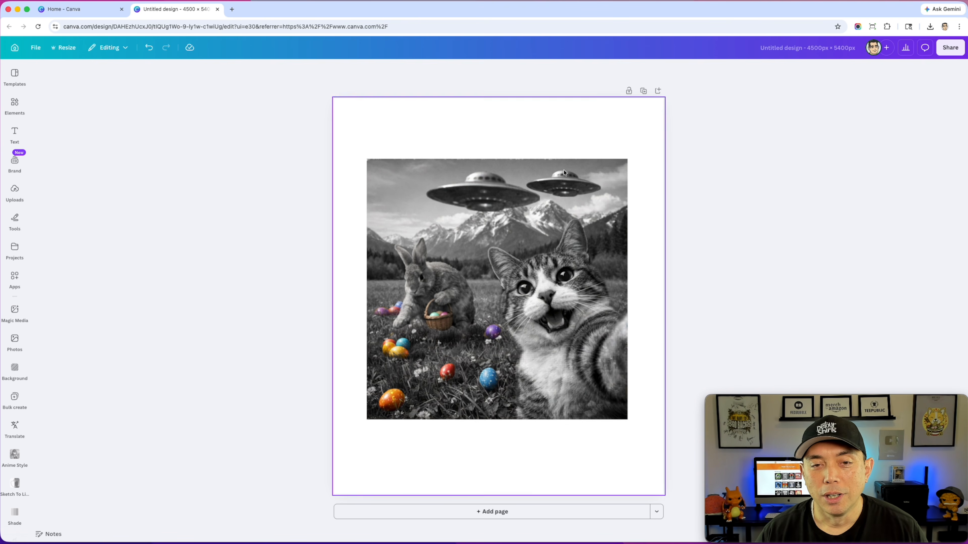
click(496, 192)
drag(494, 192, 442, 189)
- Flip the rabbit horizontally and place it slightly lower and farther left in the meadow
click(444, 275)
drag(444, 275, 448, 296)
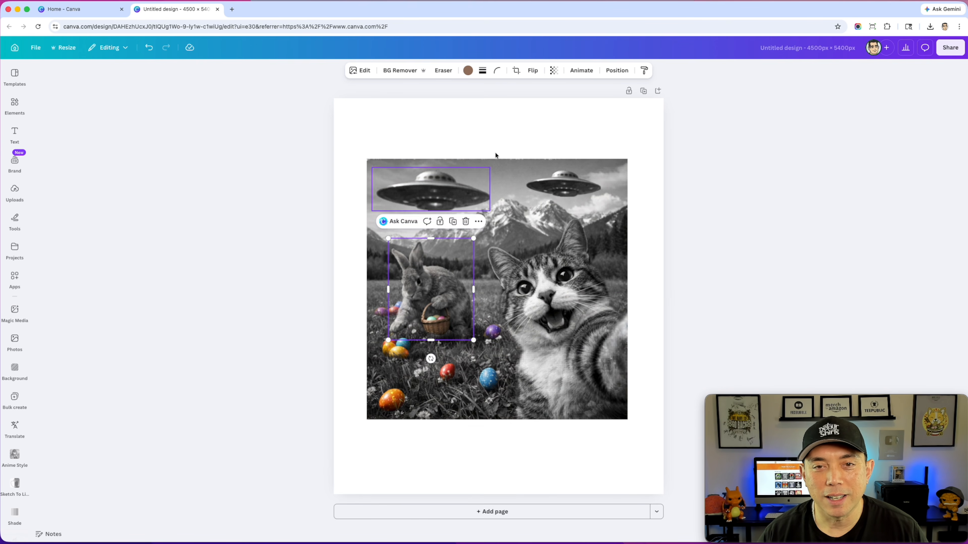
click(528, 73)
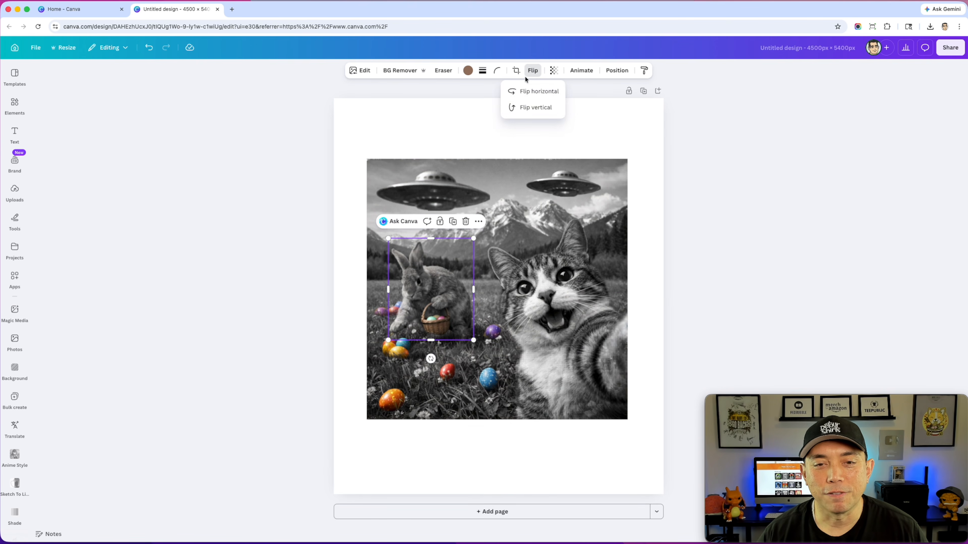
click(525, 92)
drag(441, 301, 432, 308)
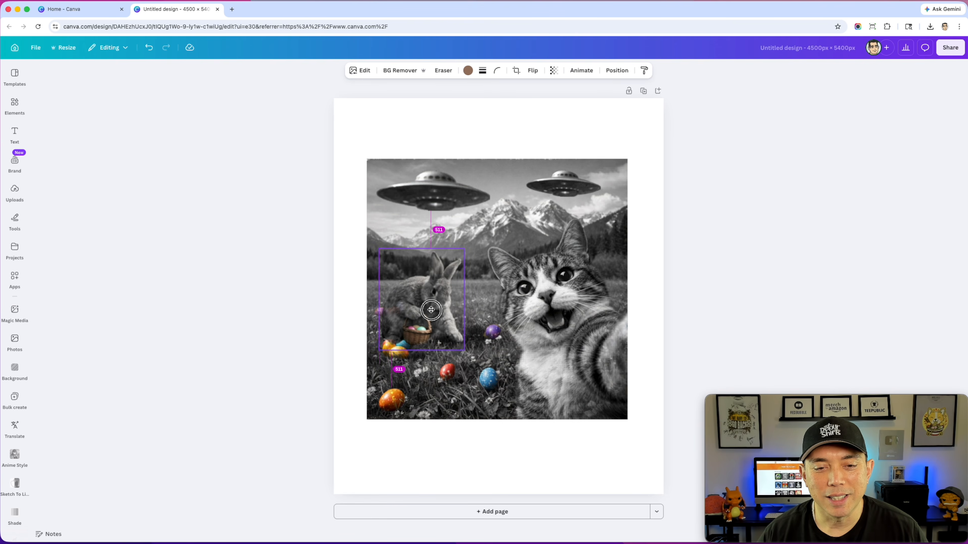
- Enlarge the red egg in the middle of the grass
click(489, 335)
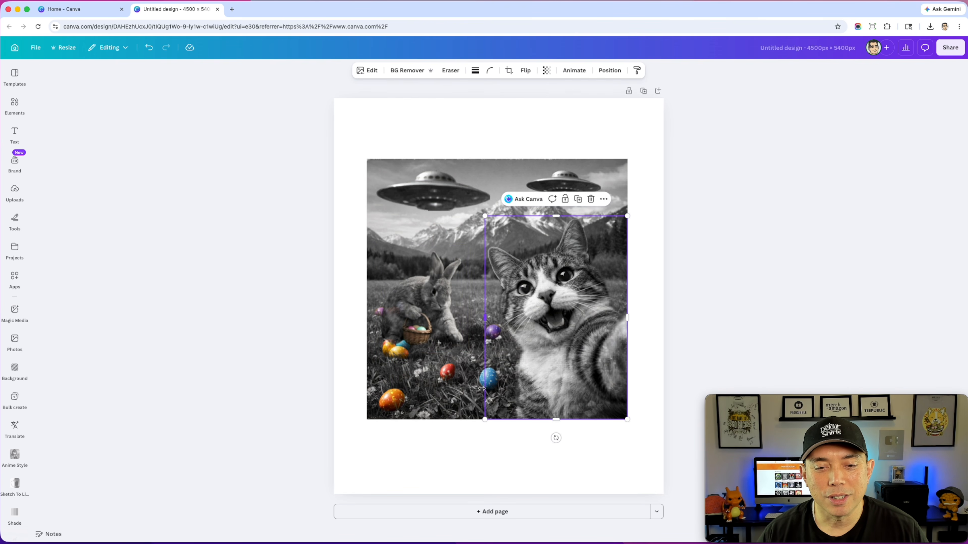
mouse_move(445, 375)
mouse_down()
mouse_move(456, 367)
mouse_move(473, 395)
mouse_move(449, 372)
mouse_up()
click(708, 227)
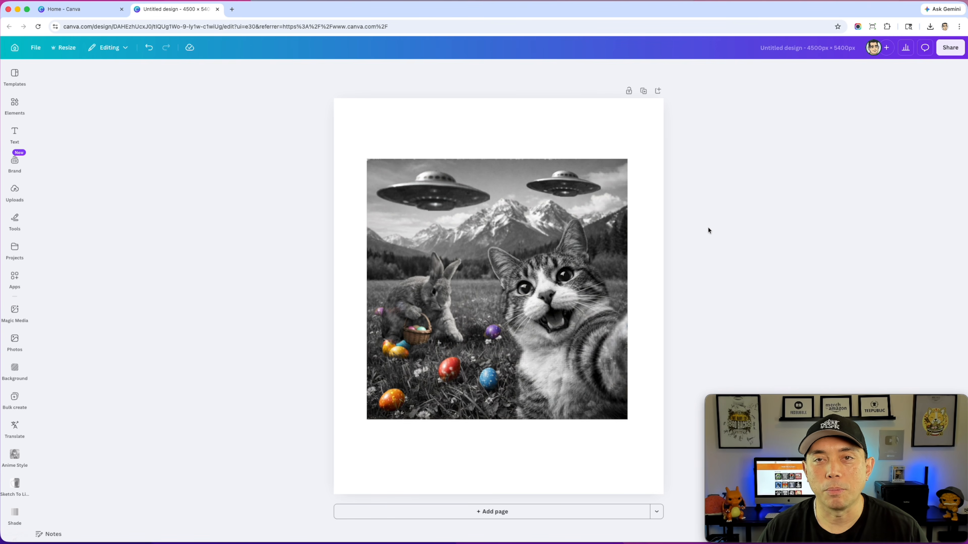
- Show the design's layer list and inspect the orange egg cluster and rabbit layers
click(535, 210)
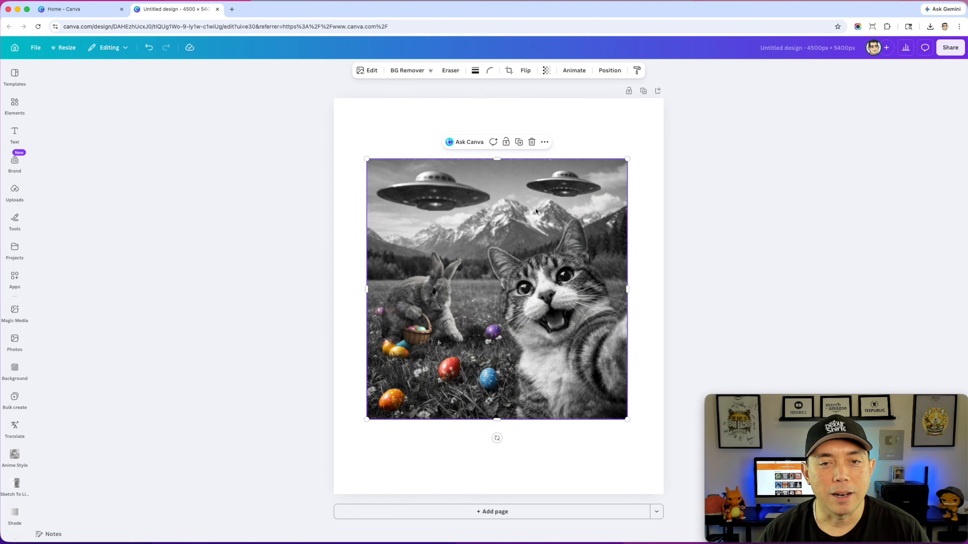
click(608, 70)
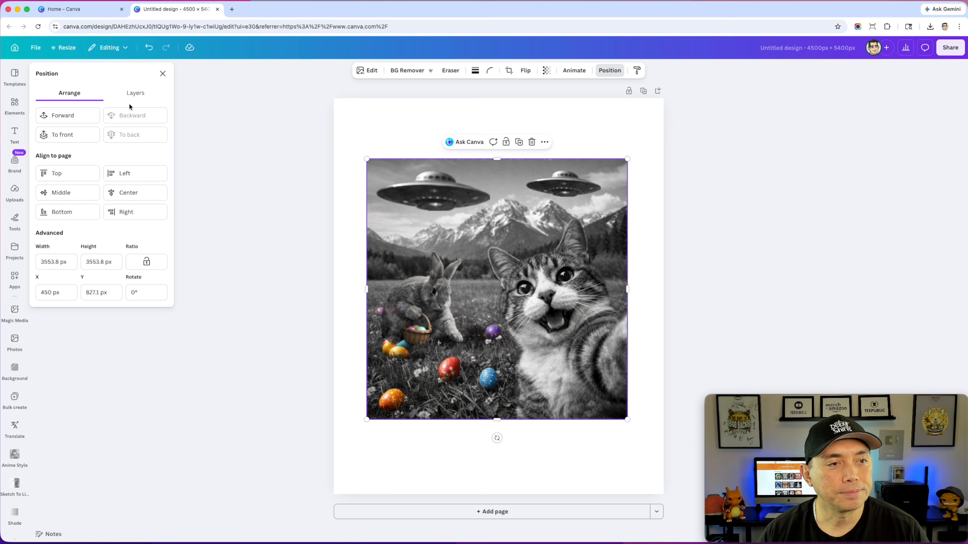
click(136, 95)
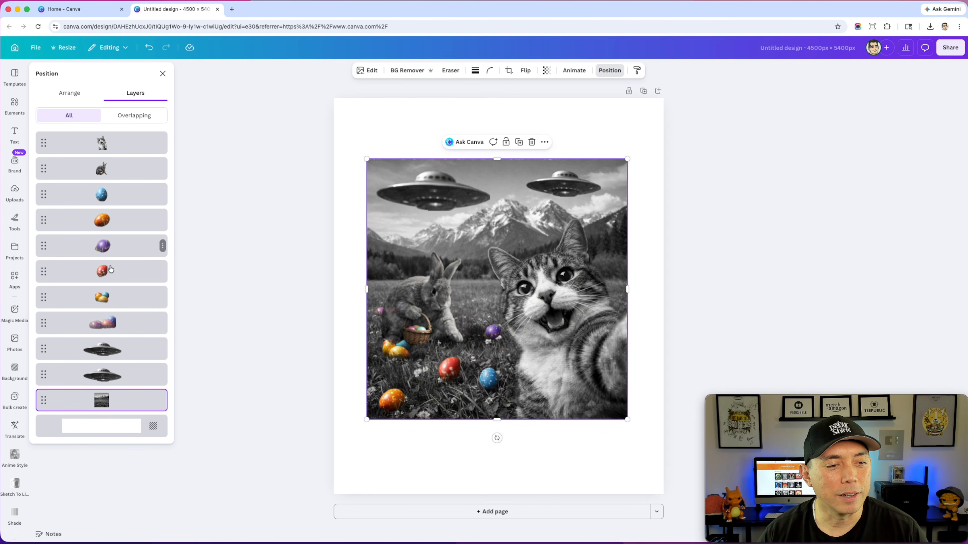
click(102, 297)
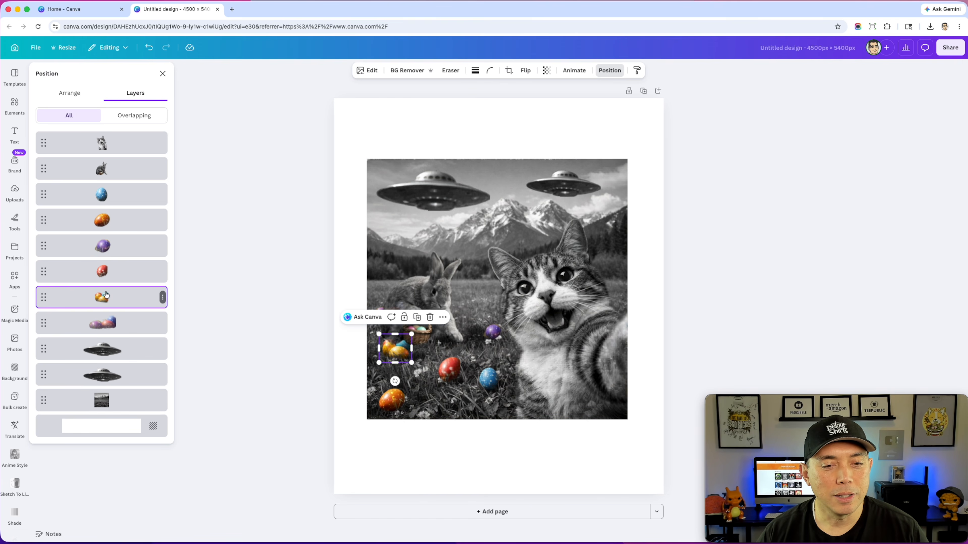
click(110, 174)
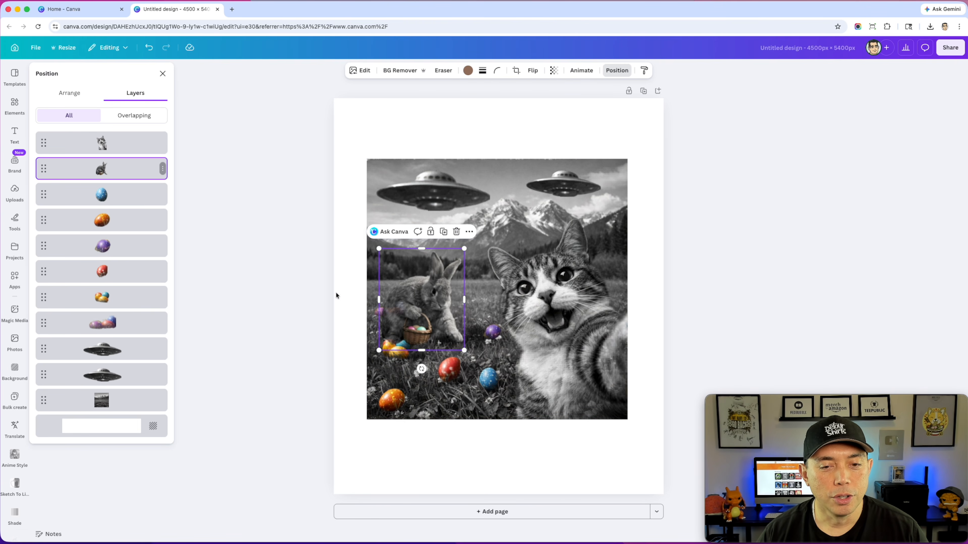
- Delete the larger UFO and move the remaining one to the sky just left of center
click(447, 191)
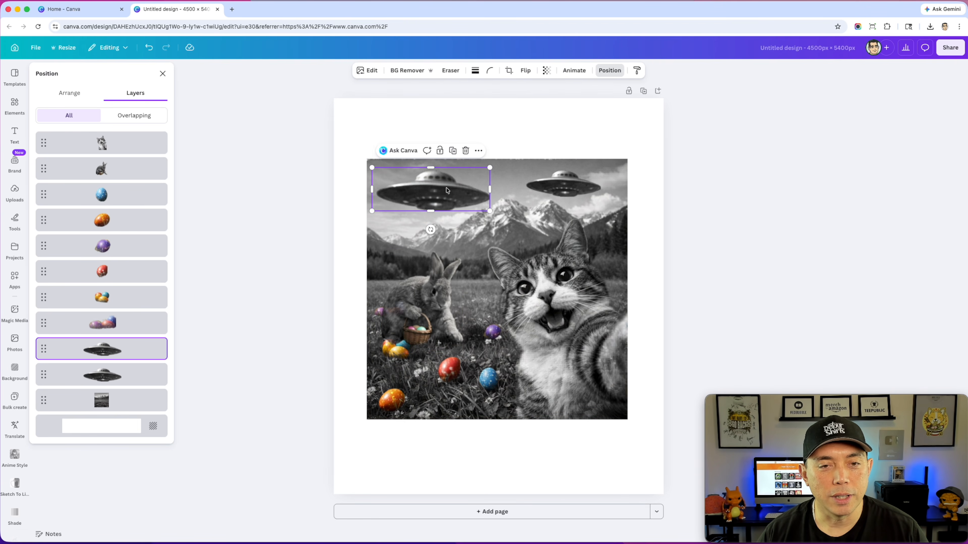
key(Delete)
drag(567, 184, 459, 190)
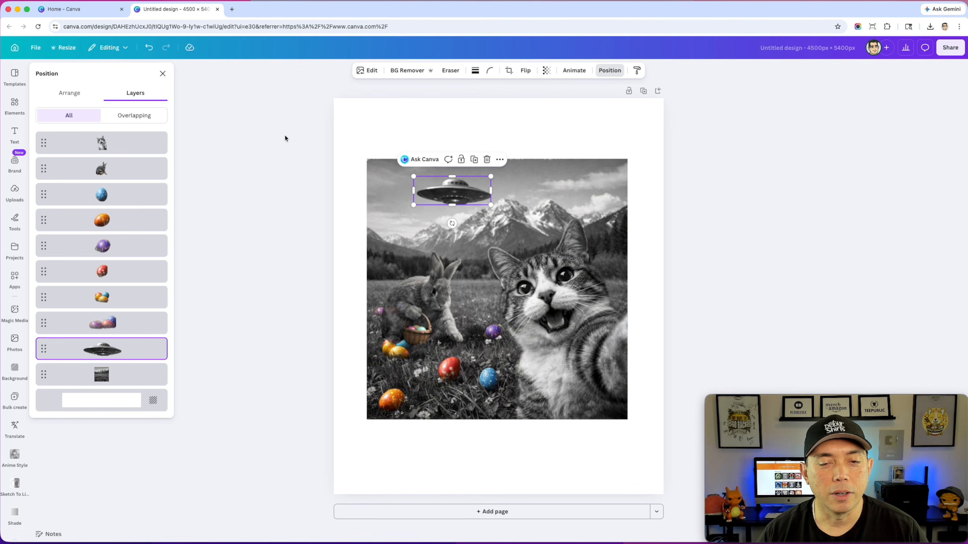
click(525, 284)
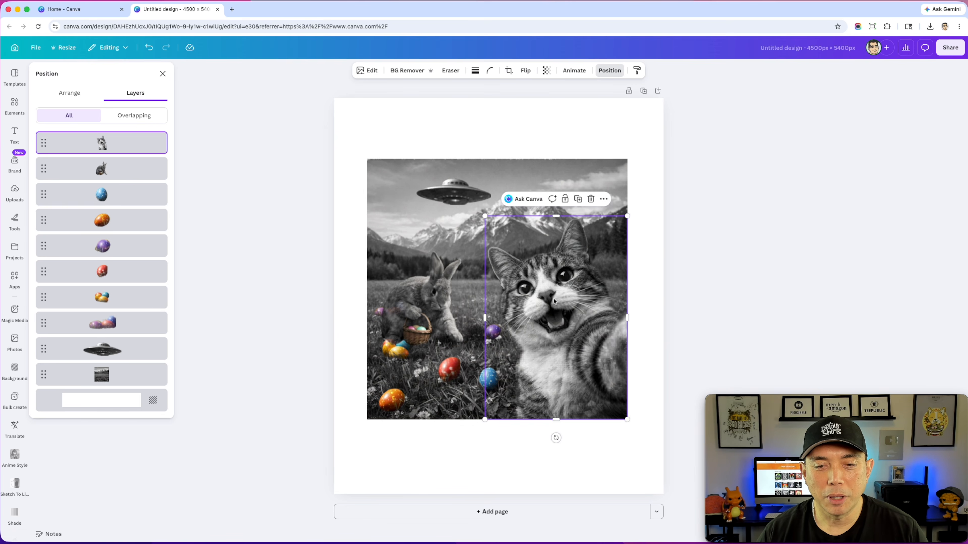
drag(605, 294, 555, 298)
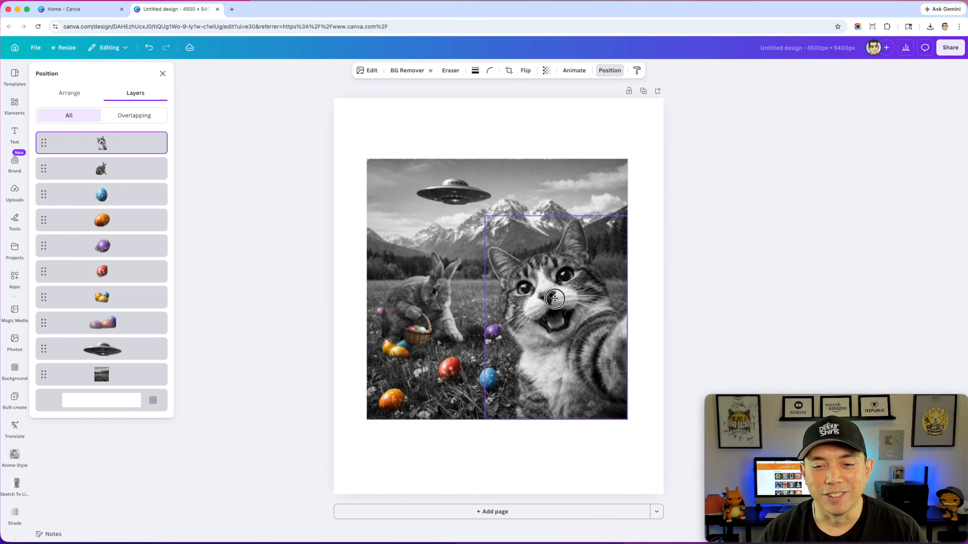
click(538, 128)
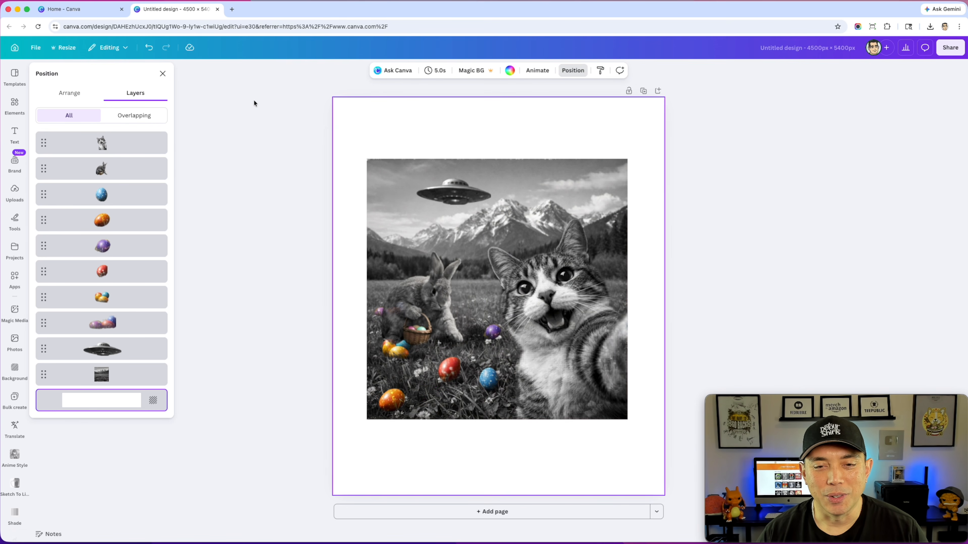
- Close the layer list and delete all the photo's layers from the page
click(163, 73)
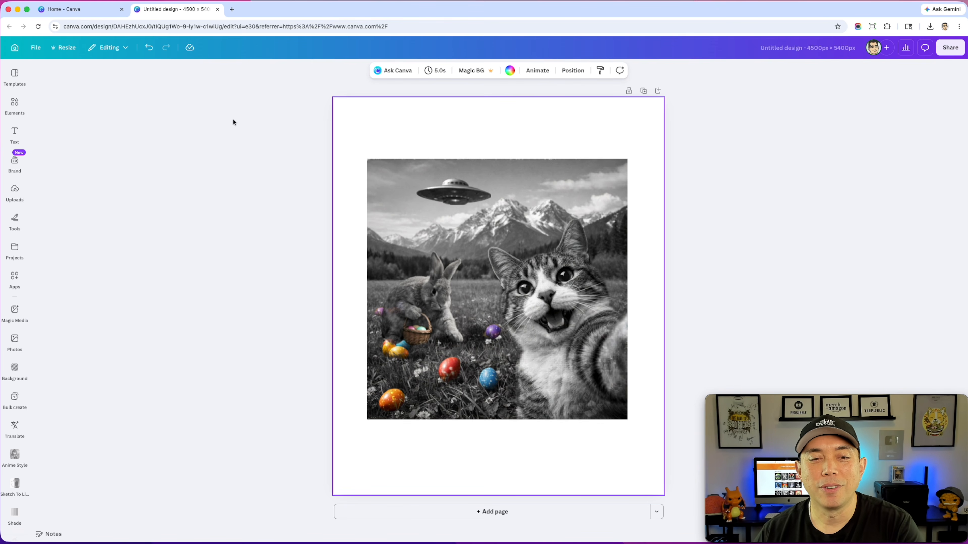
drag(280, 138, 642, 448)
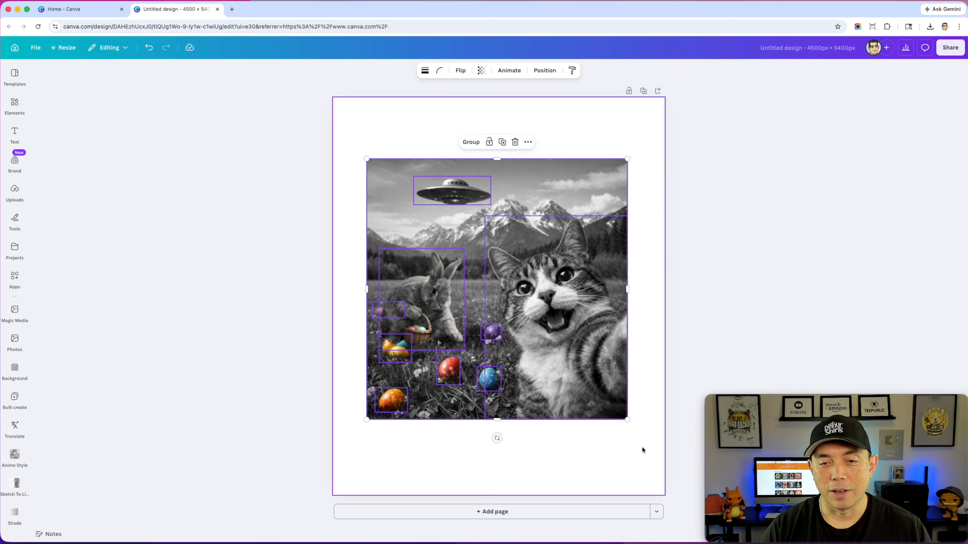
key(Delete)
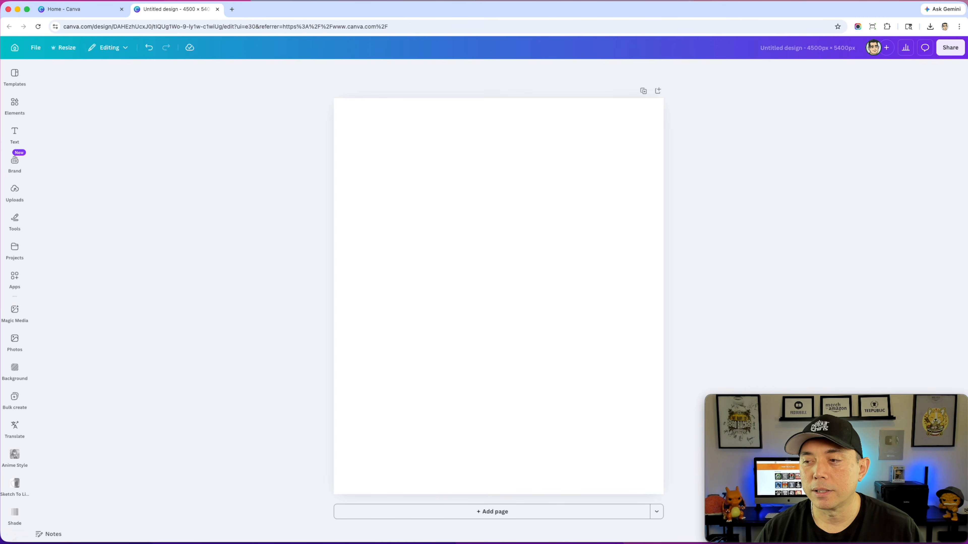
- Place the Cruise Birthday artwork on the blank page and enlarge it to nearly the full page width
drag(955, 297, 477, 260)
drag(544, 263, 502, 205)
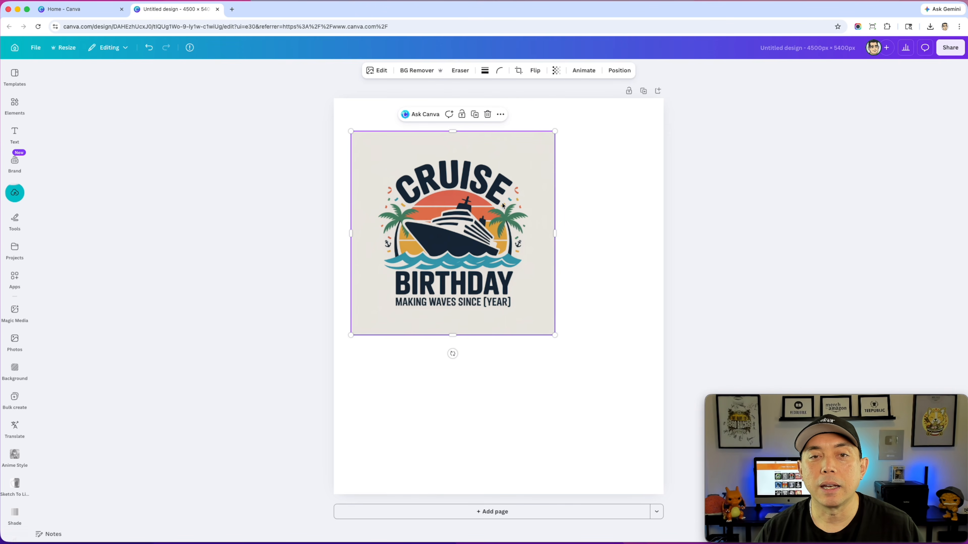
drag(555, 335, 640, 448)
drag(585, 289, 560, 276)
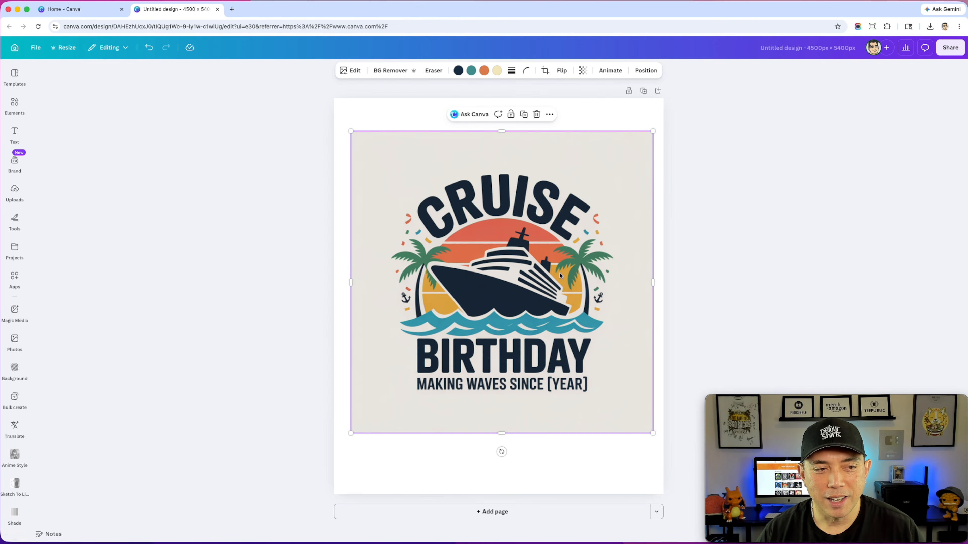
- Split the Cruise Birthday artwork into editable elements with Magic Layers
click(351, 72)
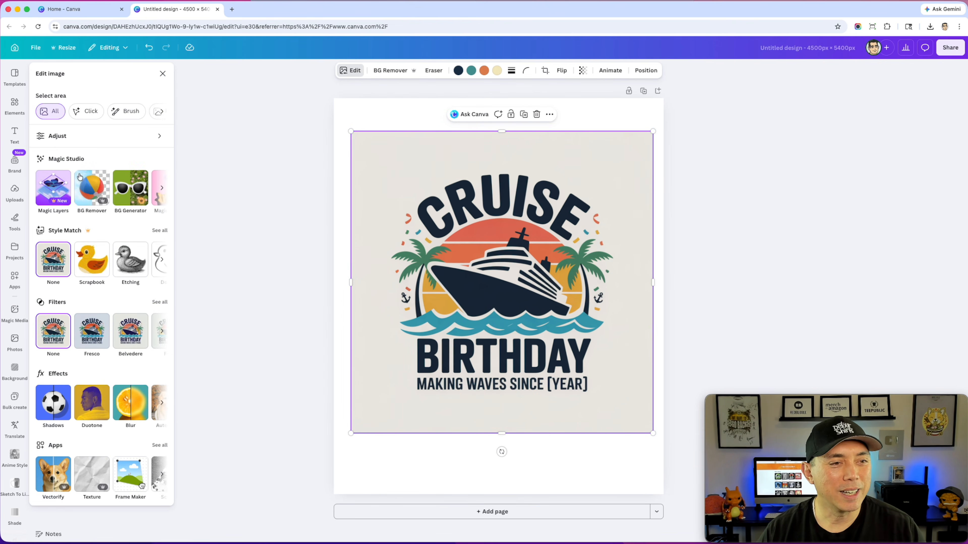
click(54, 188)
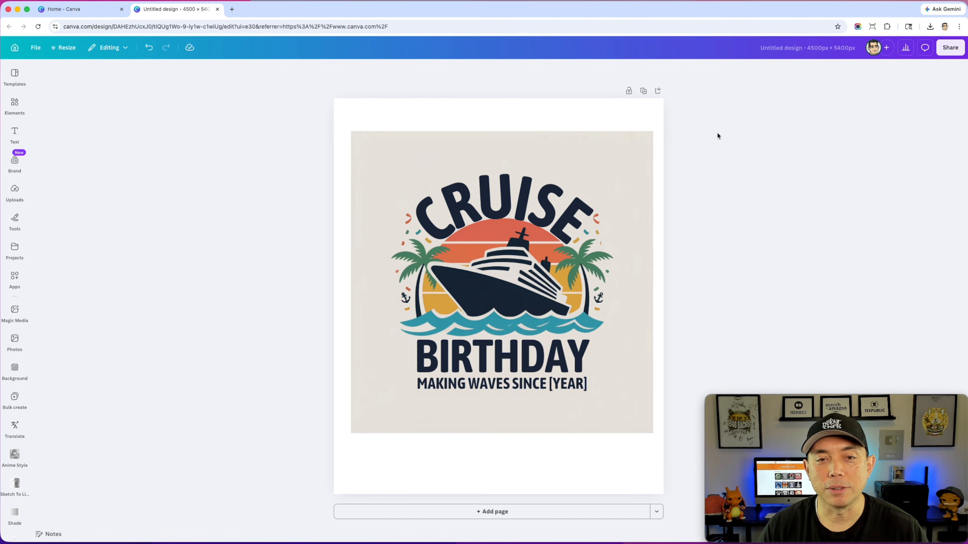
- Move the curved CRUISE heading slightly higher and check that its text can be edited, leaving the wording as is
click(529, 188)
drag(529, 188, 529, 184)
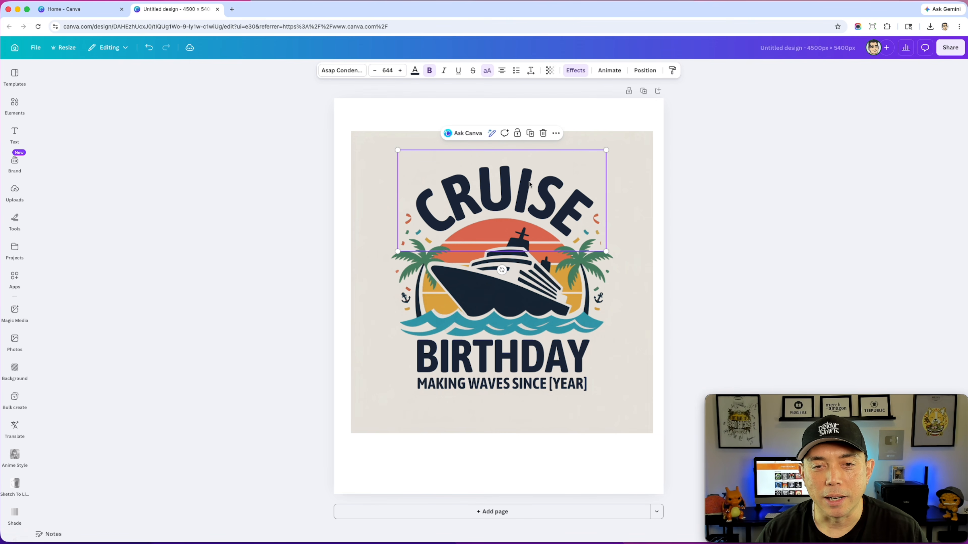
double_click(485, 193)
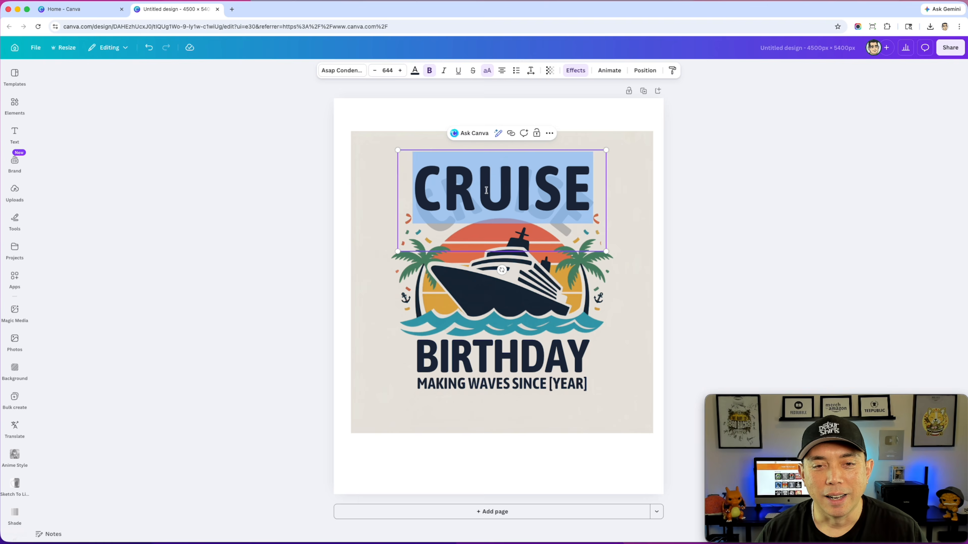
click(549, 180)
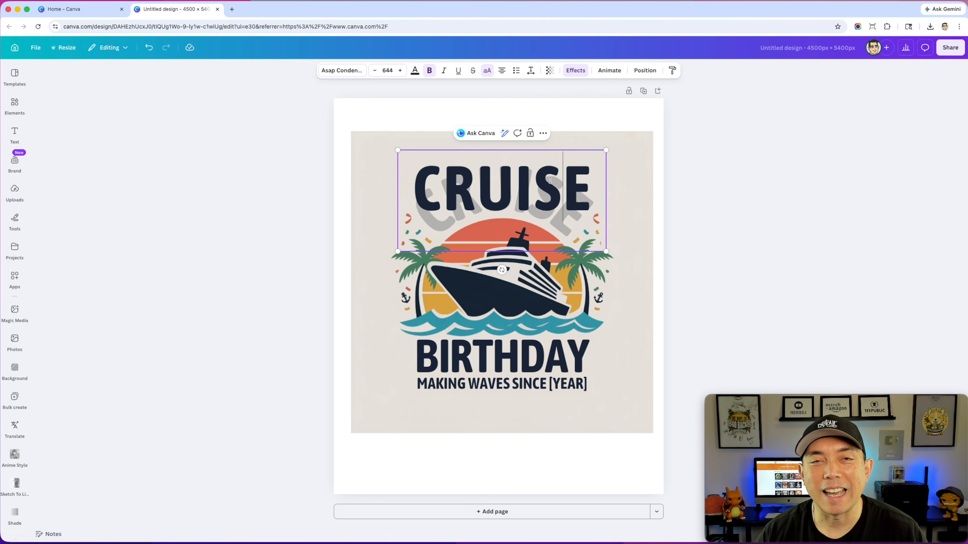
click(633, 166)
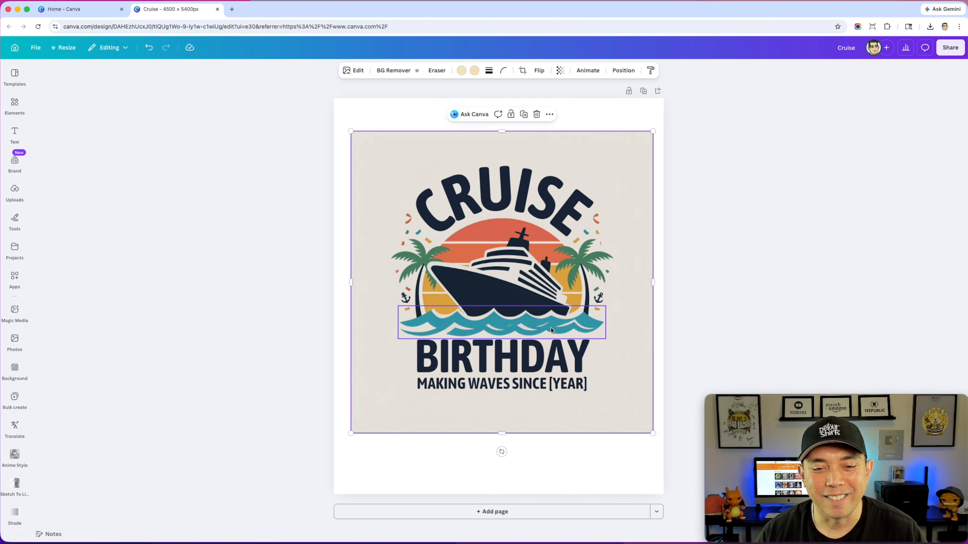
- Replace the [YEAR] placeholder, including its brackets, so the tagline reads "MAKING WAVES SINCE 2026"
click(492, 387)
double_click(490, 387)
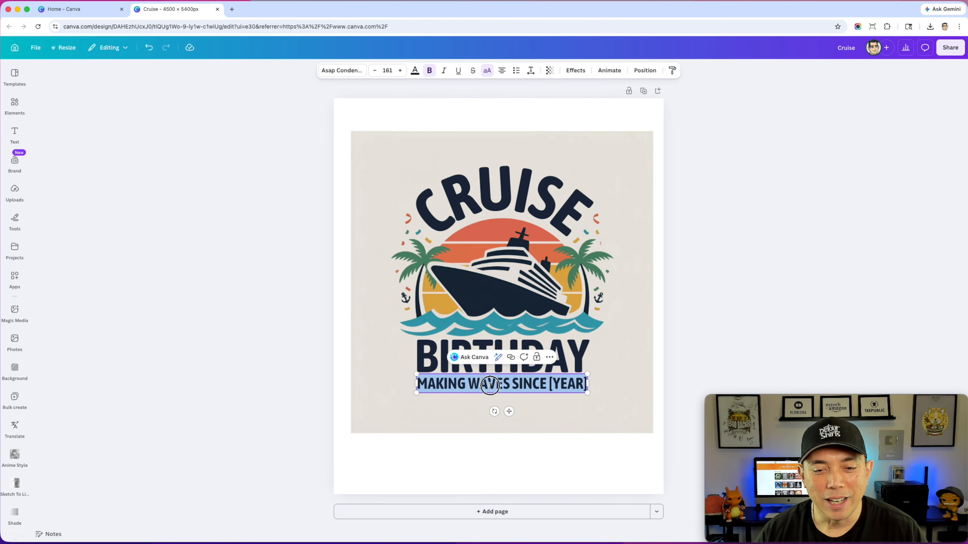
click(554, 383)
drag(547, 385, 587, 386)
click(551, 383)
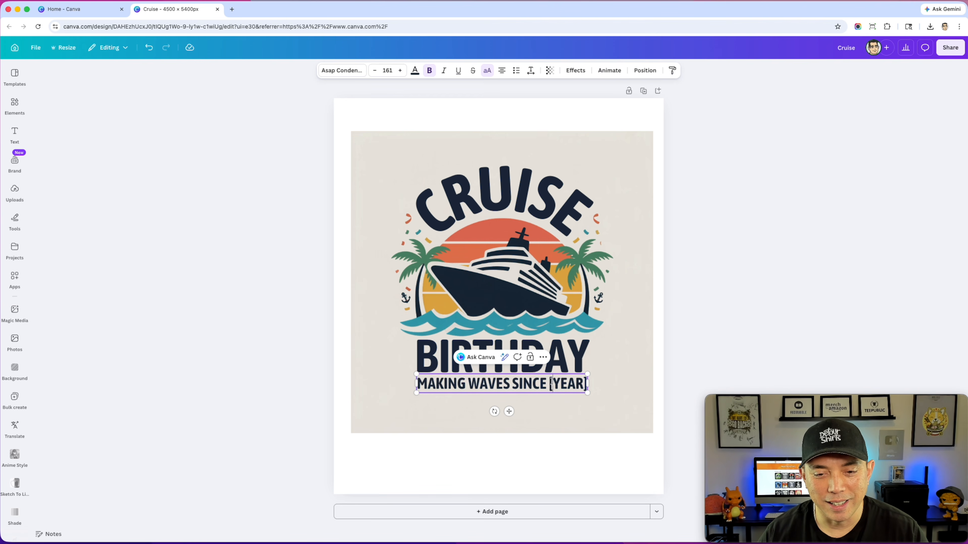
text(2)
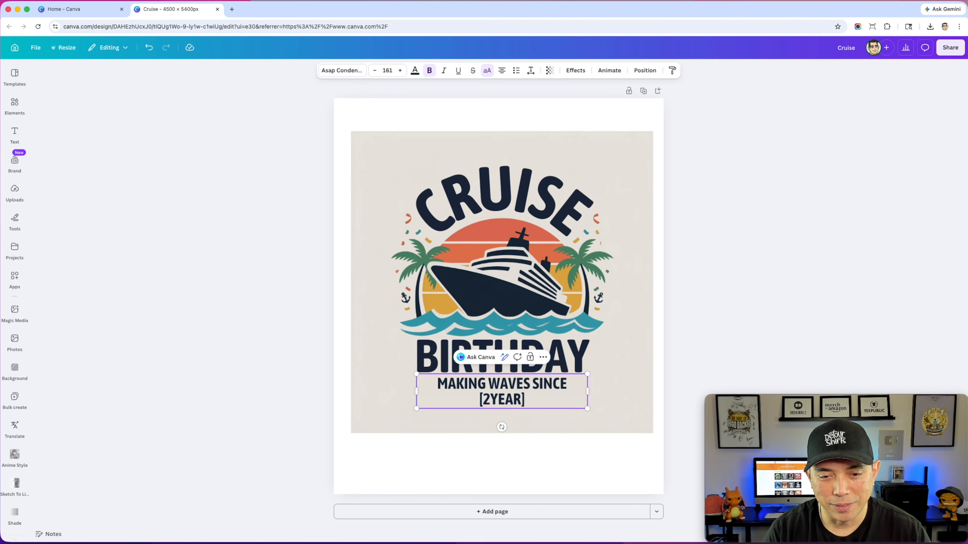
text(00)
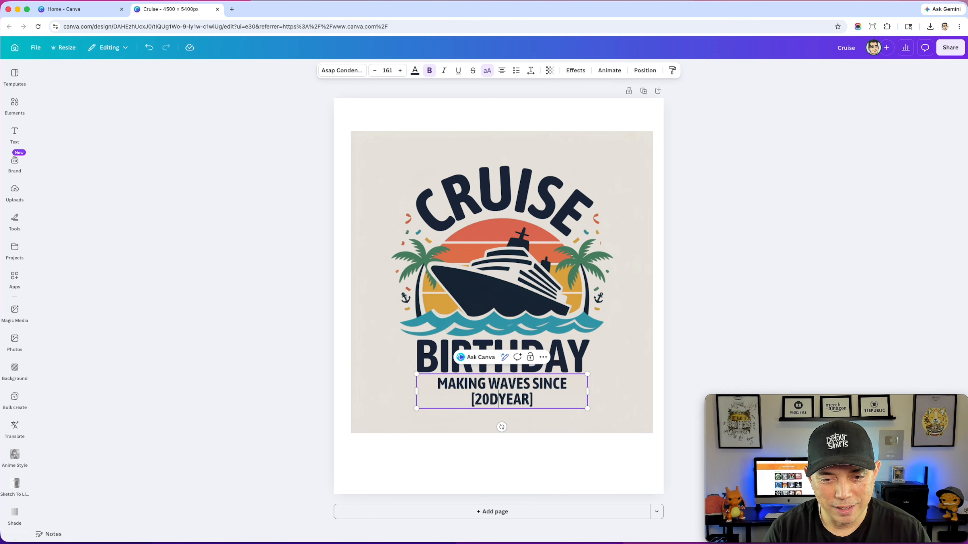
key(BackSpace)
text(26)
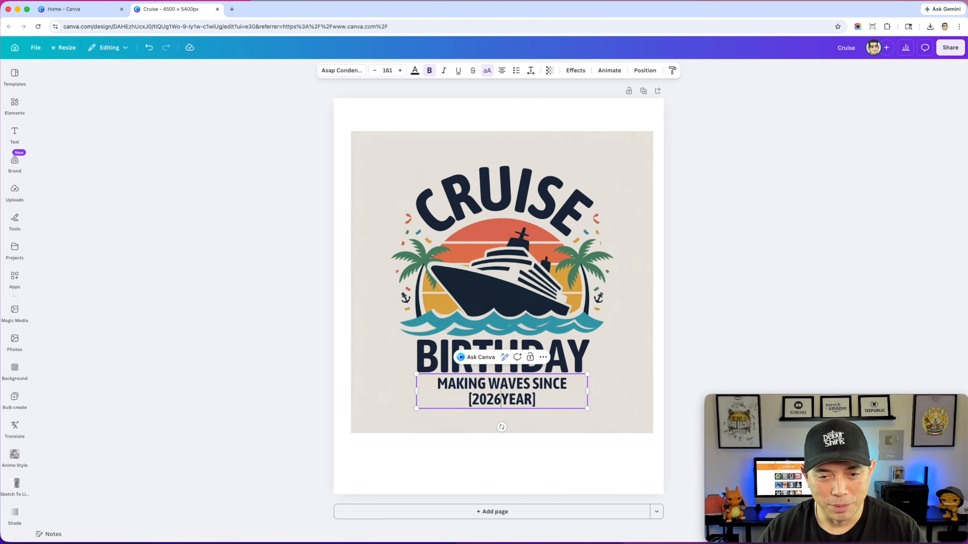
key(BackSpace)
key(BackSpace)
key(BackSpace)
key(BackSpace)
key(BackSpace)
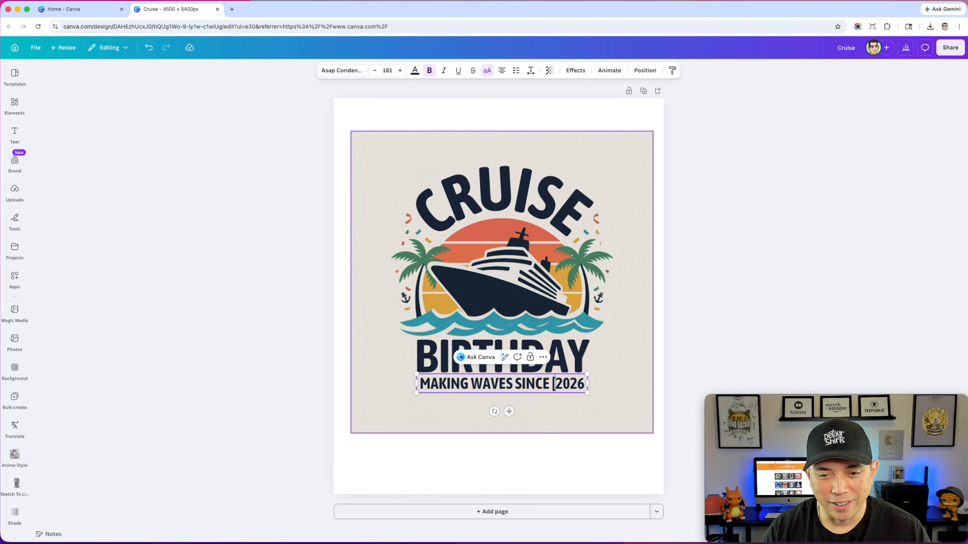
key(BackSpace)
click(631, 322)
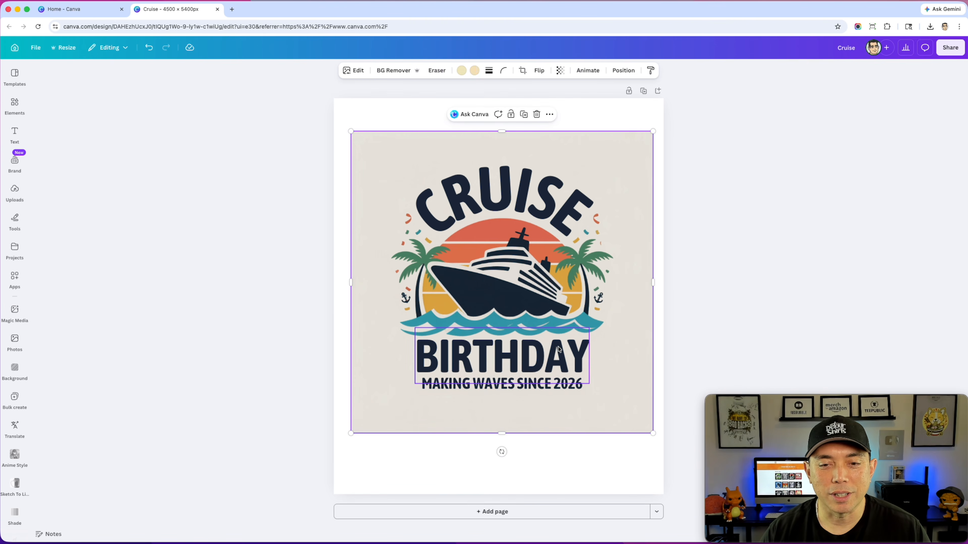
- Try several text colors on the BIRTHDAY heading and settle on the coral red from the photo colors
click(556, 350)
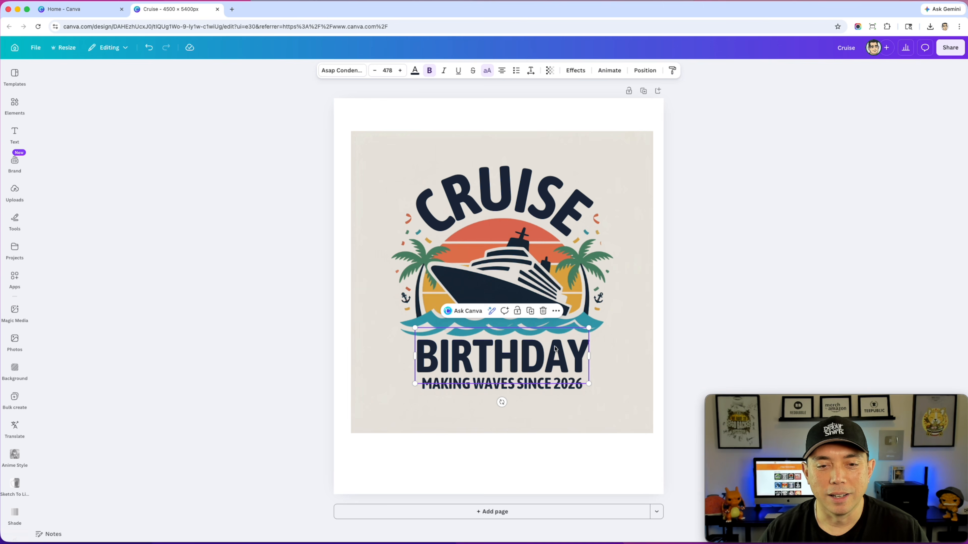
click(415, 71)
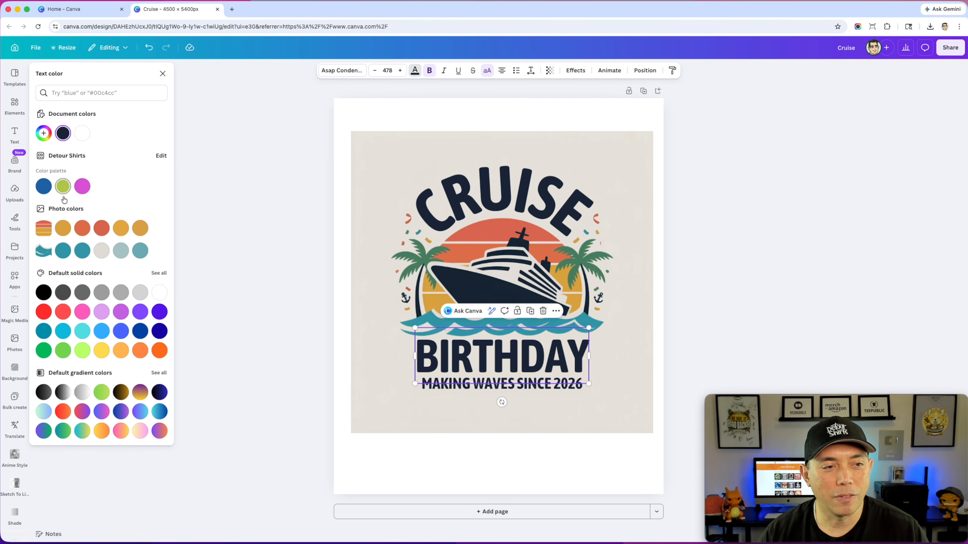
click(50, 296)
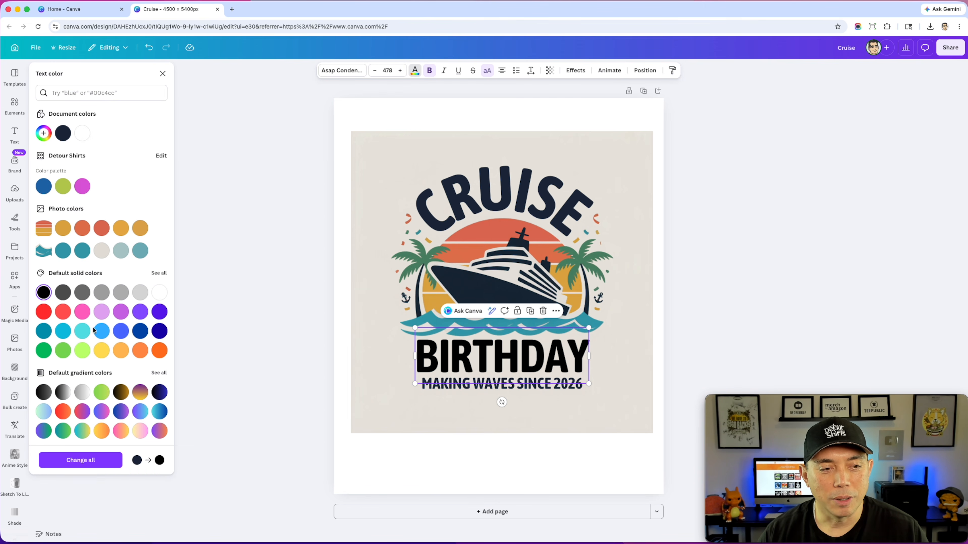
click(157, 328)
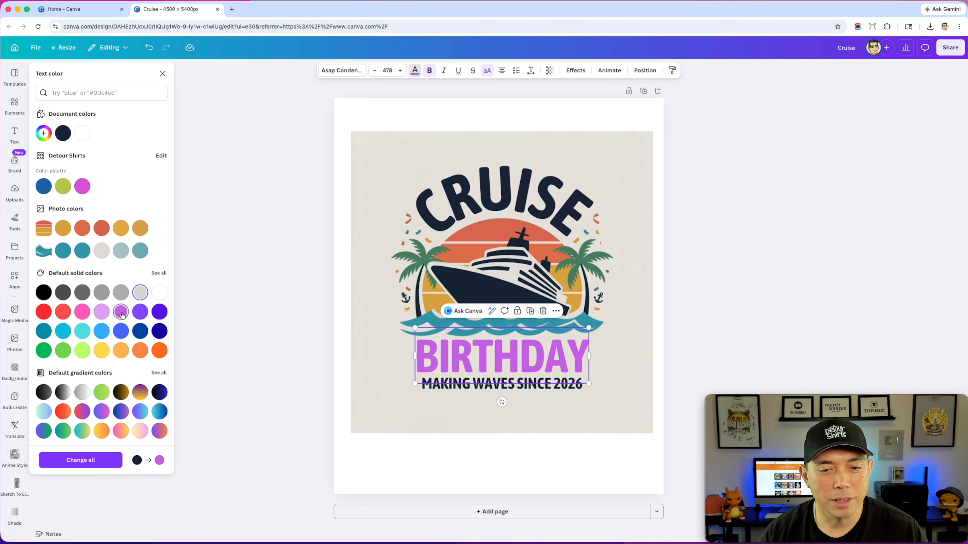
click(59, 331)
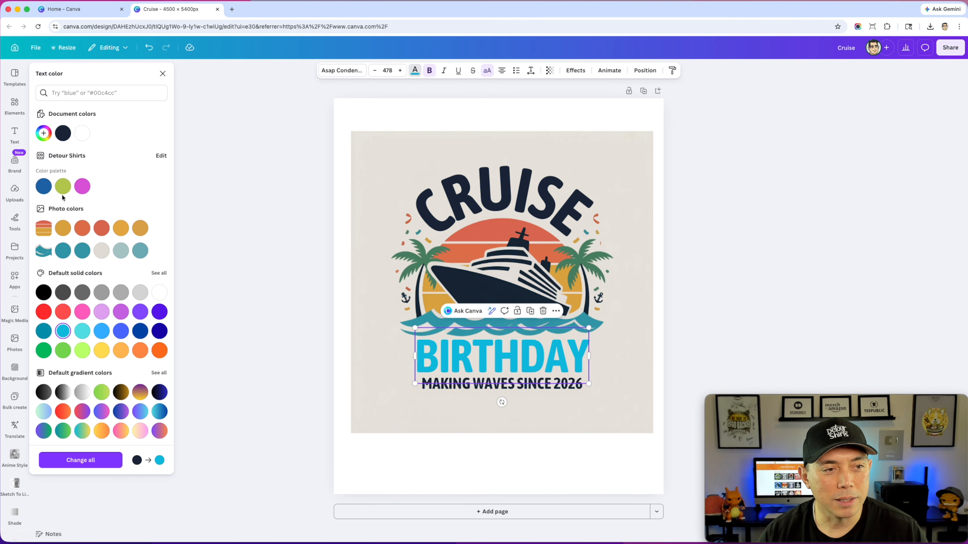
click(82, 186)
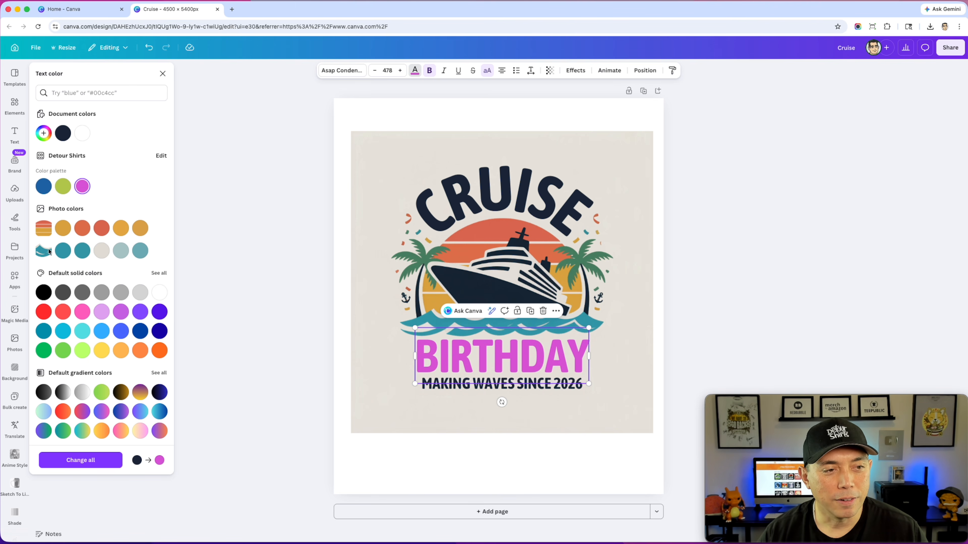
click(110, 228)
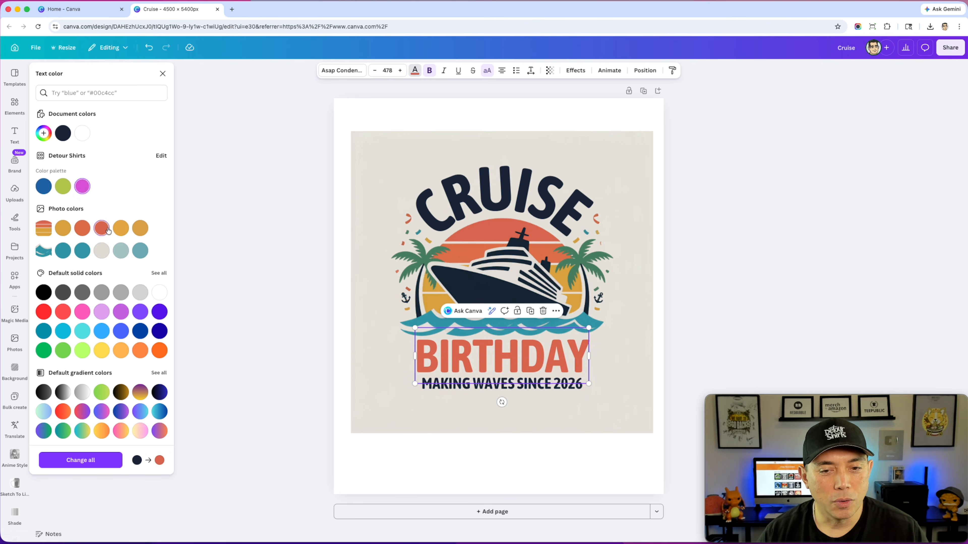
click(653, 338)
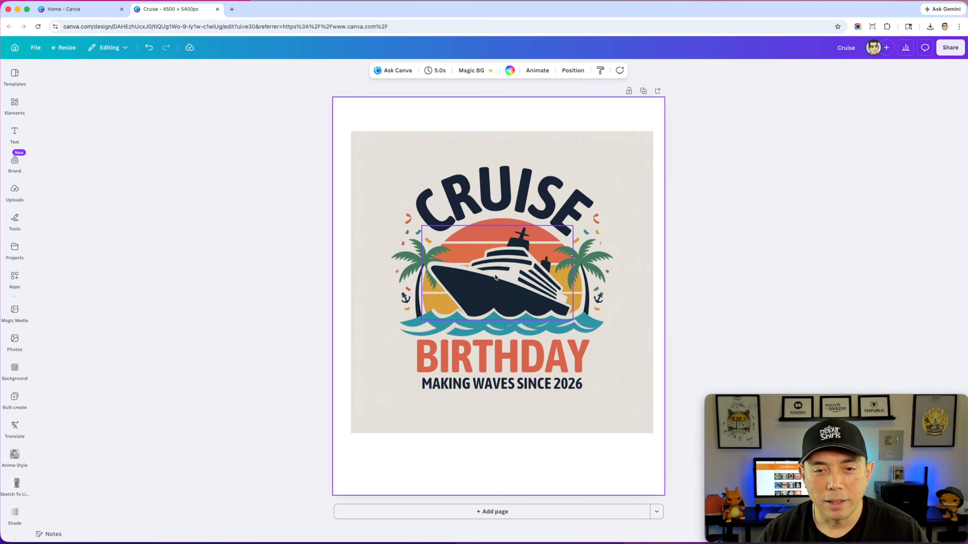
- Spread the layers apart: palms and confetti outward, waves down onto BIRTHDAY, and the ship up over the end of CRUISE
mouse_move(500, 284)
mouse_down()
mouse_move(501, 244)
mouse_move(500, 268)
mouse_up()
click(589, 263)
drag(589, 263, 624, 345)
drag(405, 262, 380, 297)
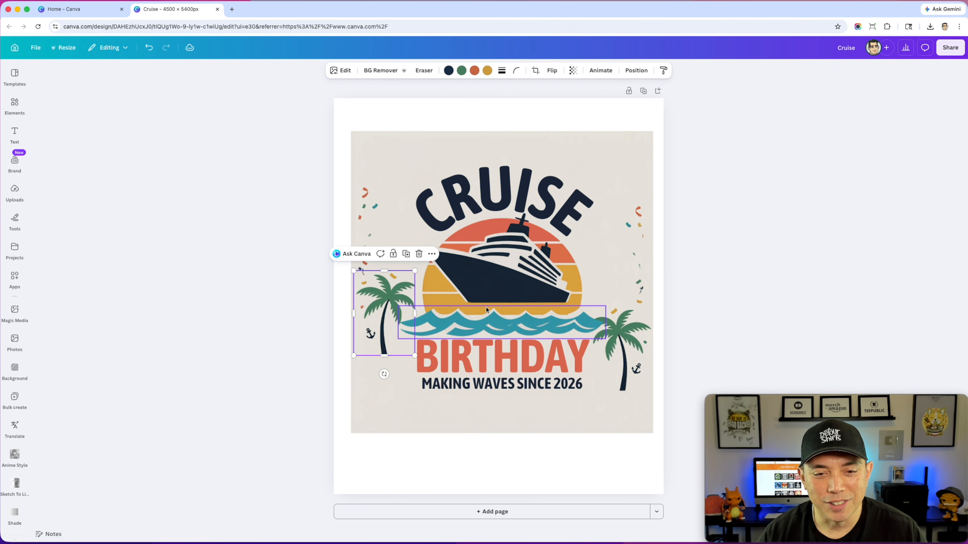
drag(488, 316, 488, 332)
drag(495, 274, 562, 193)
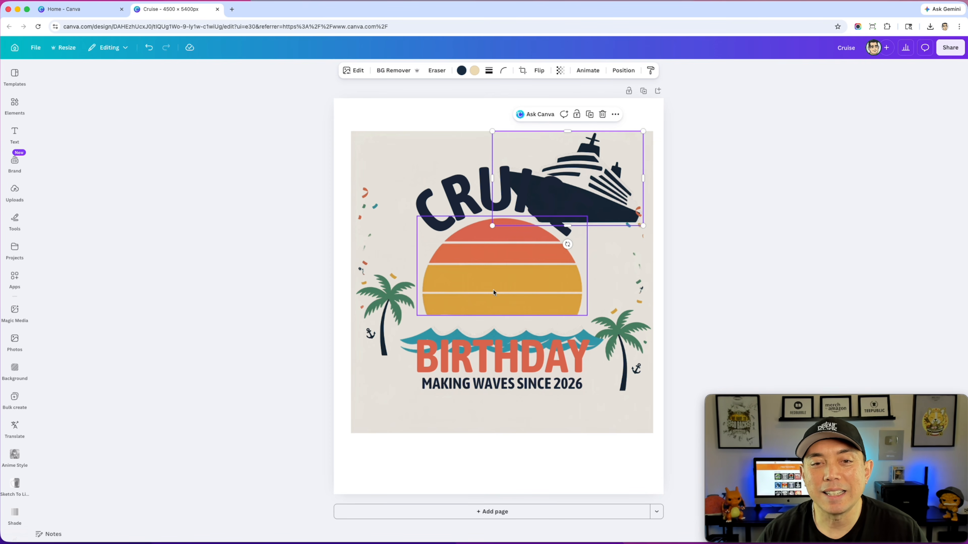
- Recolor the striped sun by replacing its yellow with Azure from the photo colors
click(496, 281)
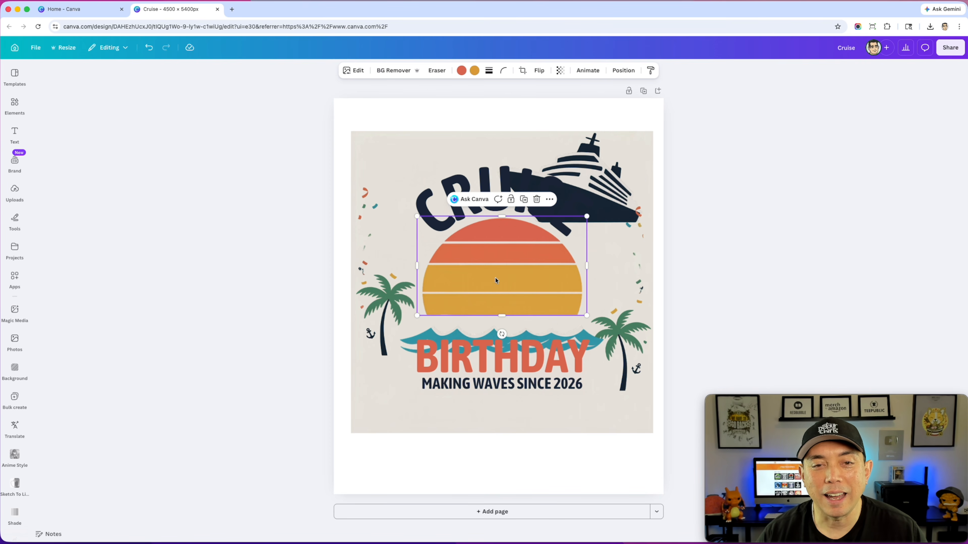
click(474, 71)
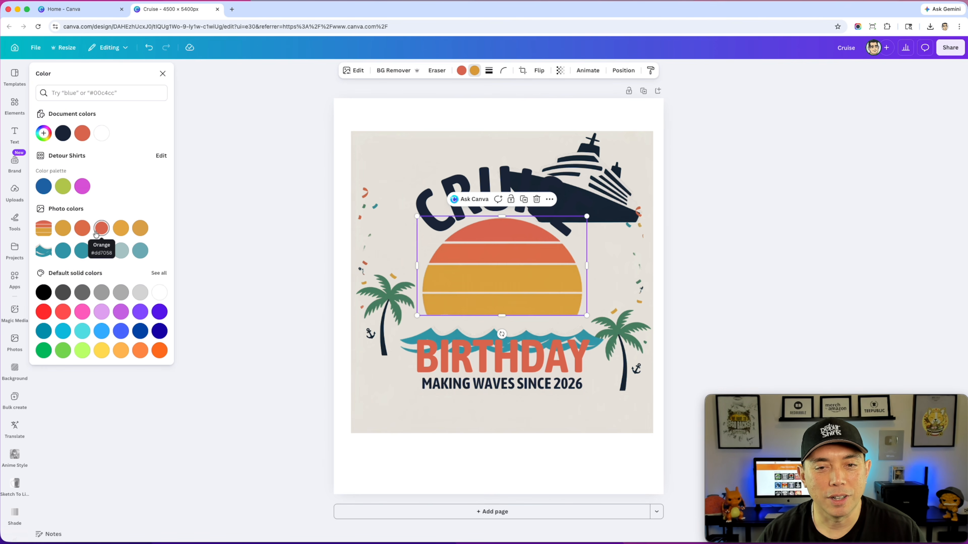
click(83, 252)
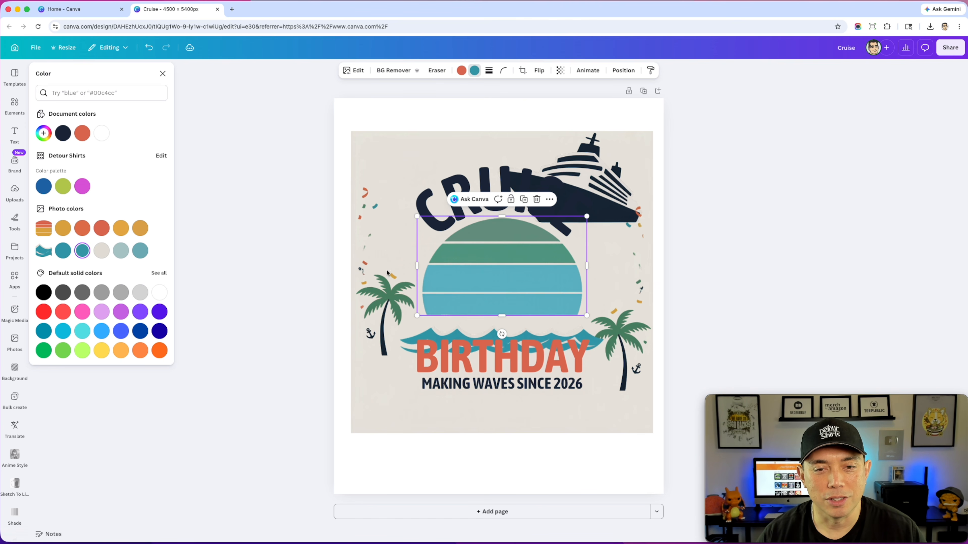
- Move the ship back in front of the sun, with the palm trees on either side and the left confetti beside it
click(572, 195)
click(632, 203)
drag(632, 203, 560, 293)
click(618, 338)
drag(618, 338, 573, 266)
drag(388, 310, 421, 272)
drag(367, 194, 406, 215)
- Replace the curved CRUISE heading text with BOAT
click(493, 202)
double_click(512, 178)
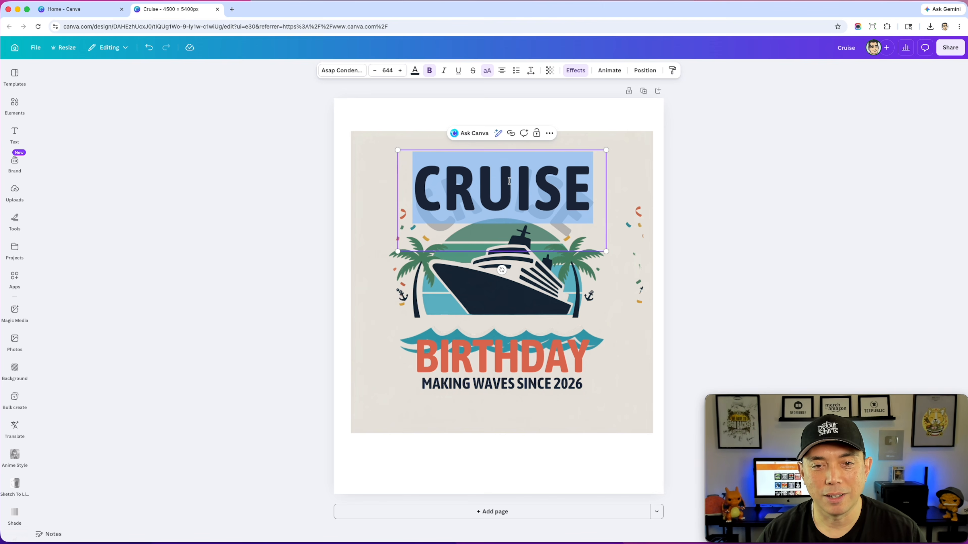
text(BOAT)
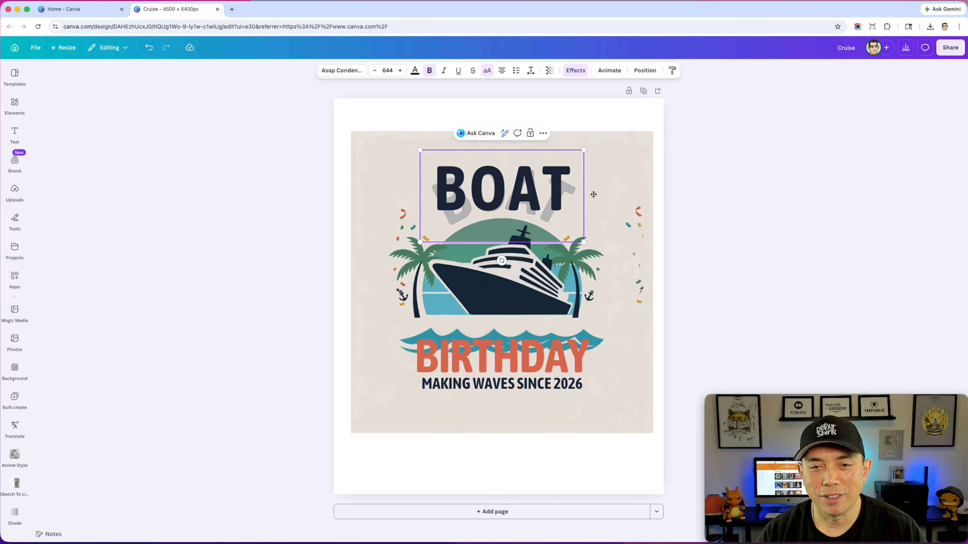
click(676, 182)
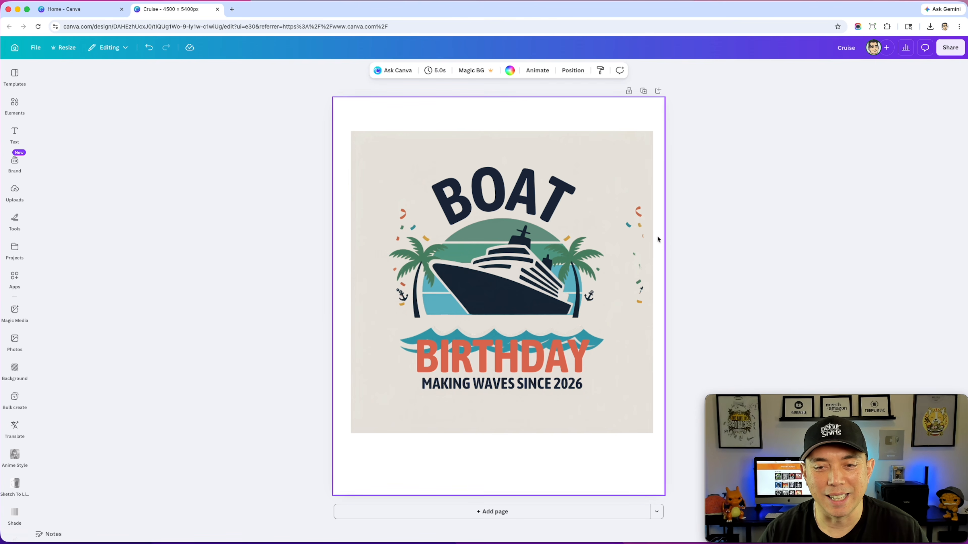
- Move the stray confetti beside the palm tree opposite, nudge the other palm inward, and raise the waves over the ship's hull
drag(638, 244, 586, 251)
click(663, 248)
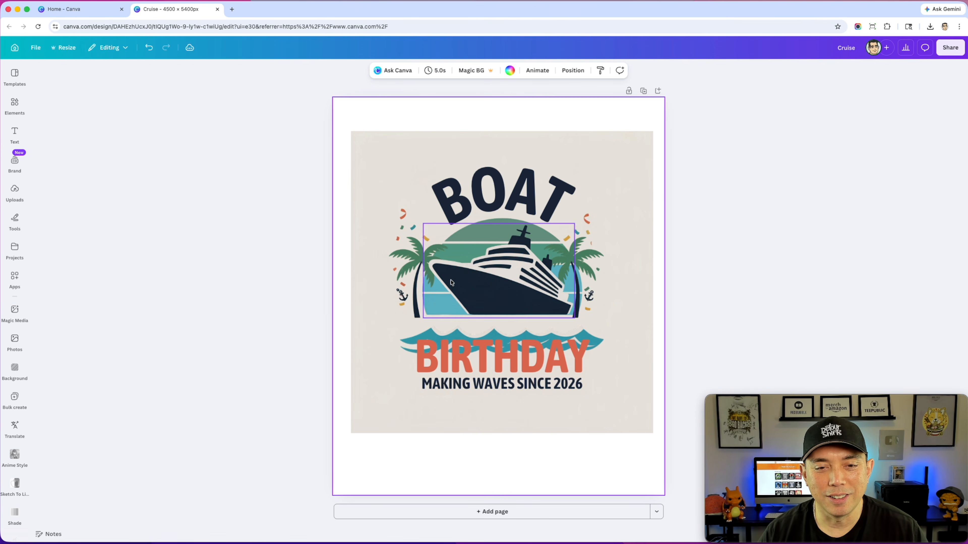
click(408, 290)
click(422, 255)
drag(426, 249, 429, 249)
drag(597, 344, 596, 318)
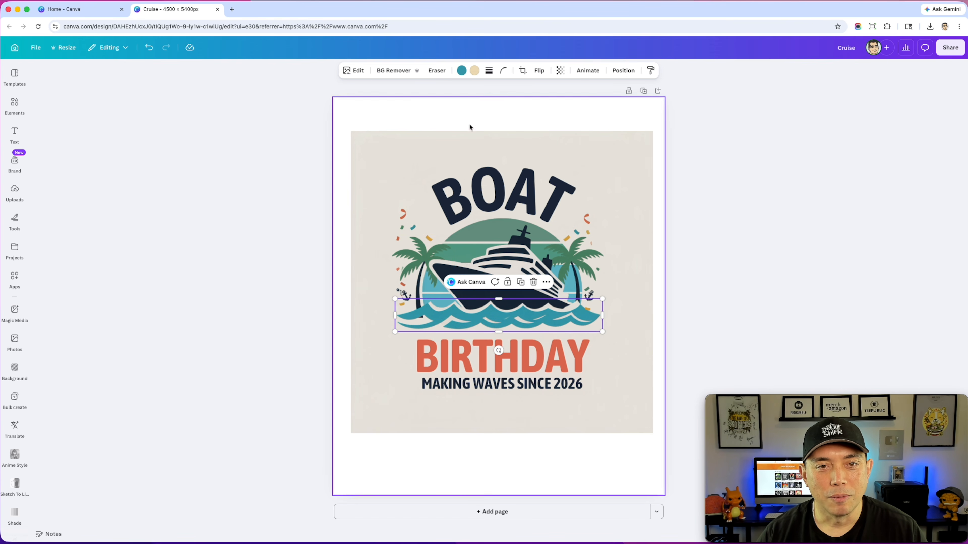
- Recolor the waves by replacing their teal with a custom lighter blue
click(461, 71)
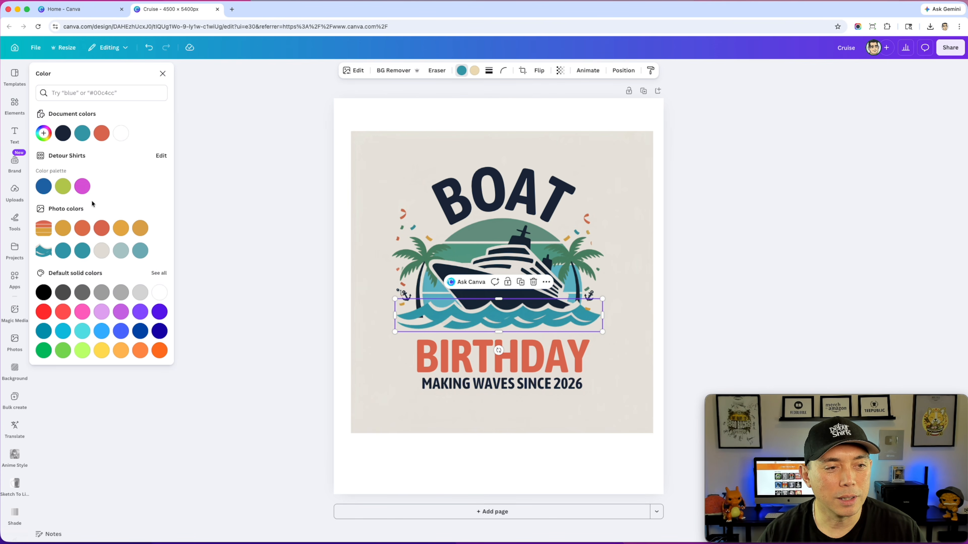
click(45, 132)
drag(111, 169, 102, 158)
click(660, 182)
- Nudge the waves down slightly, move BIRTHDAY up beneath them, and line up the MAKING WAVES SINCE 2026 tagline under it
drag(564, 307, 563, 310)
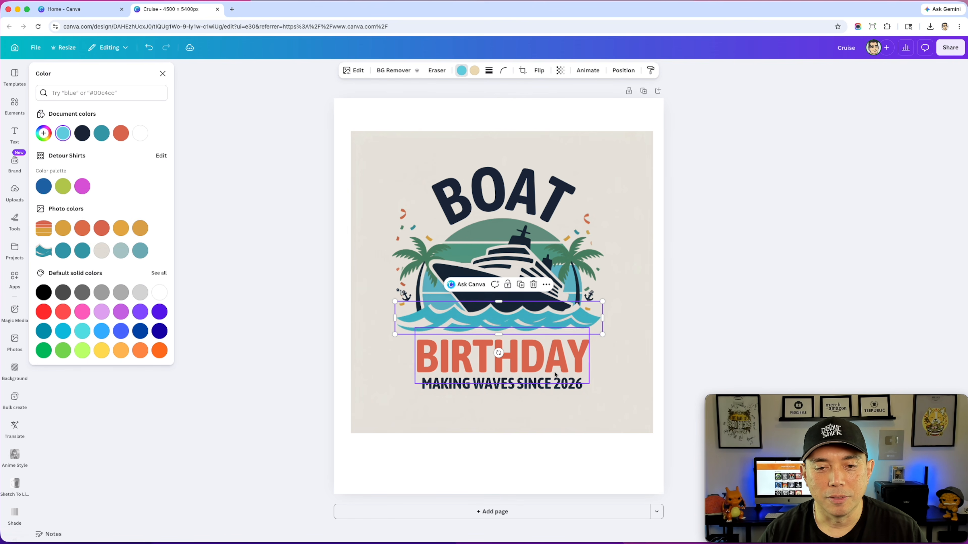
click(533, 385)
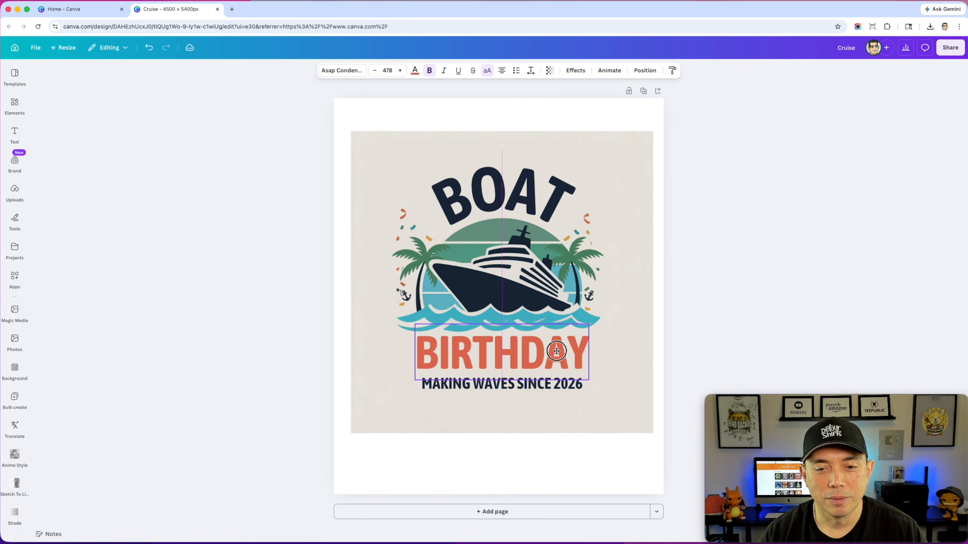
click(511, 384)
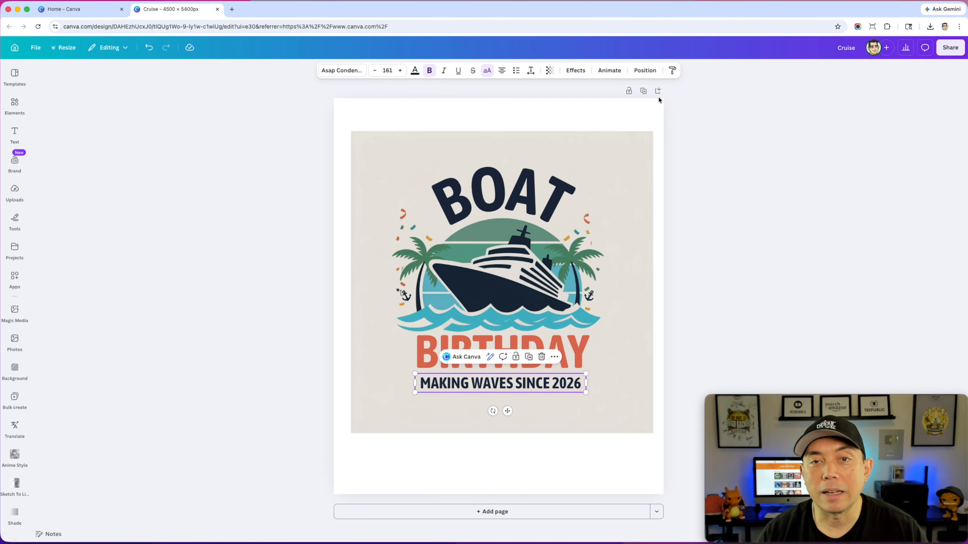
- Apply a Curve effect to the MAKING WAVES SINCE 2026 tagline and reduce it to a very slight curve with raised ends
click(570, 69)
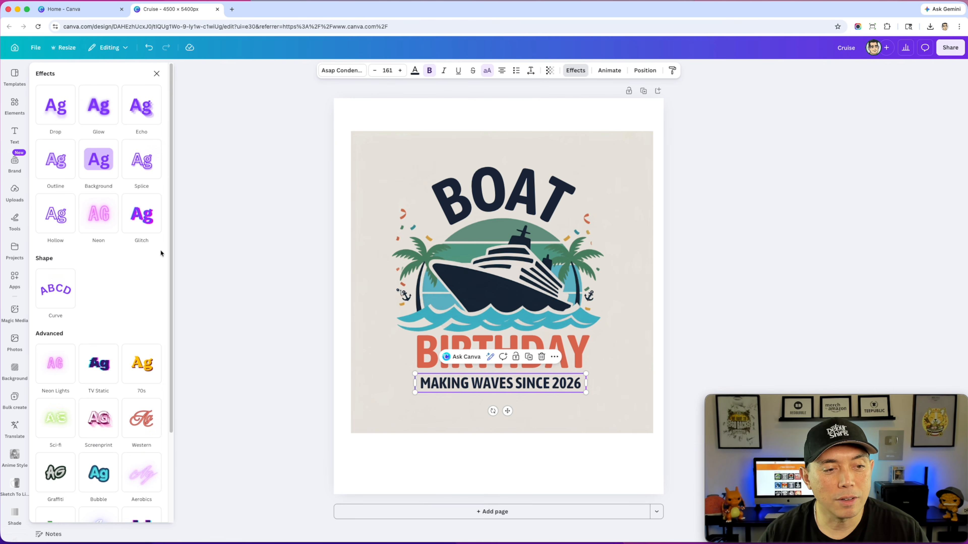
scroll(94, 271, down, 5)
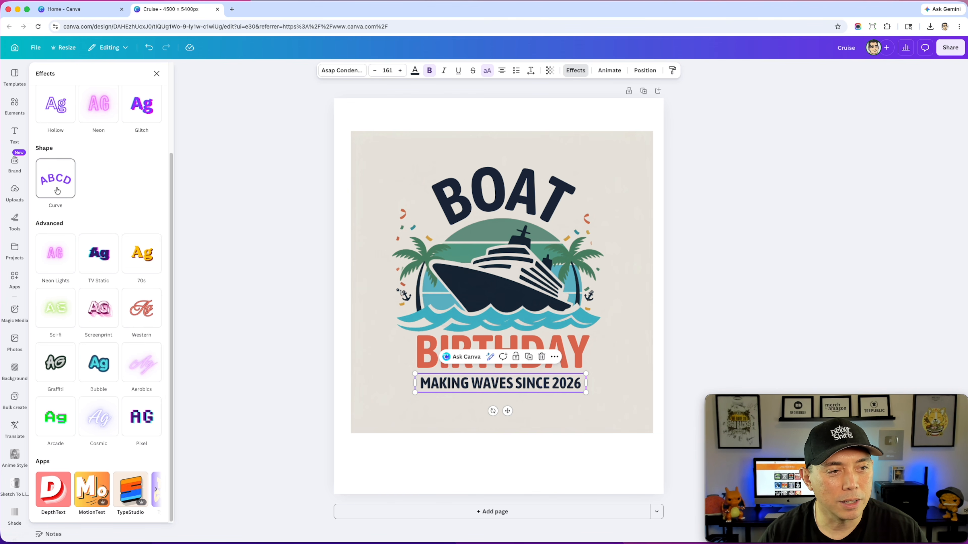
click(53, 176)
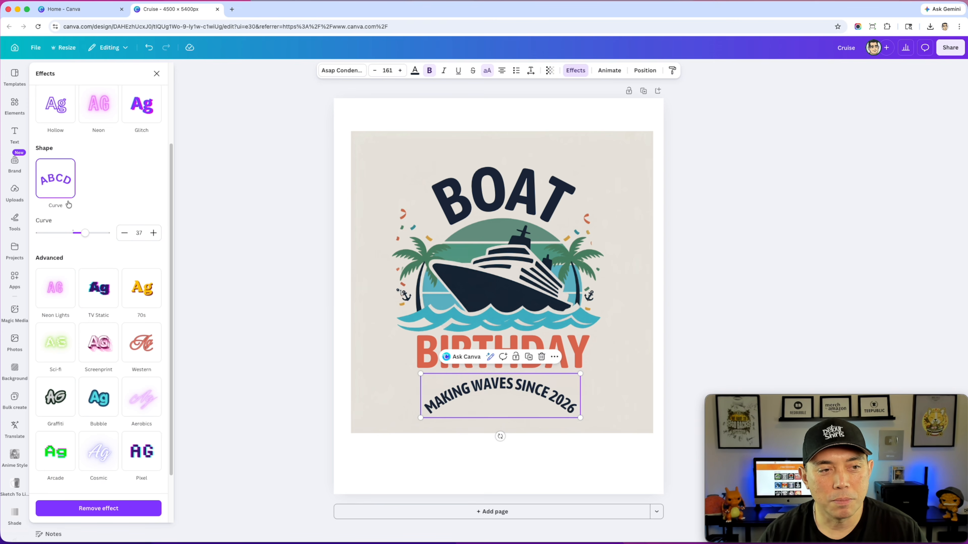
drag(87, 233, 71, 232)
click(677, 232)
click(703, 277)
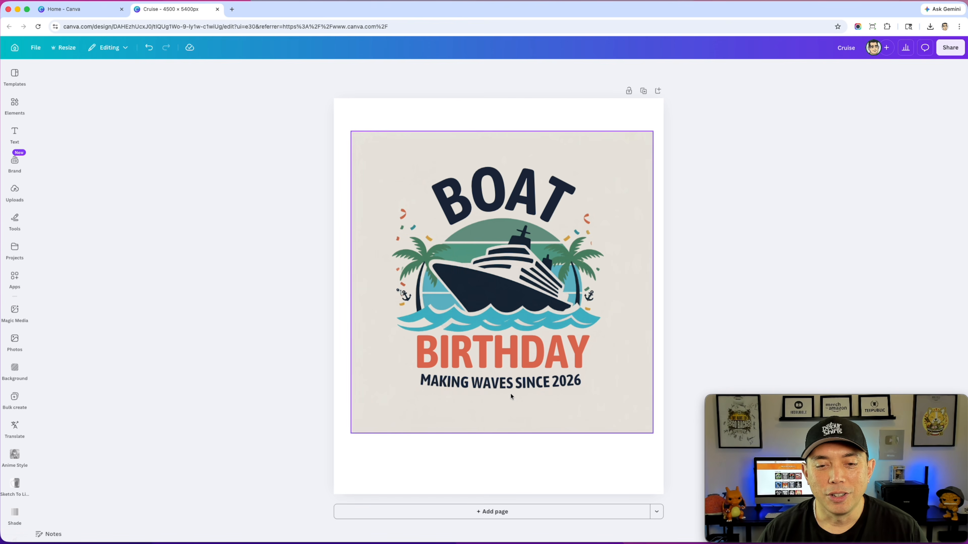
- Delete the beige background layer behind the Boat Birthday design
click(495, 382)
click(644, 175)
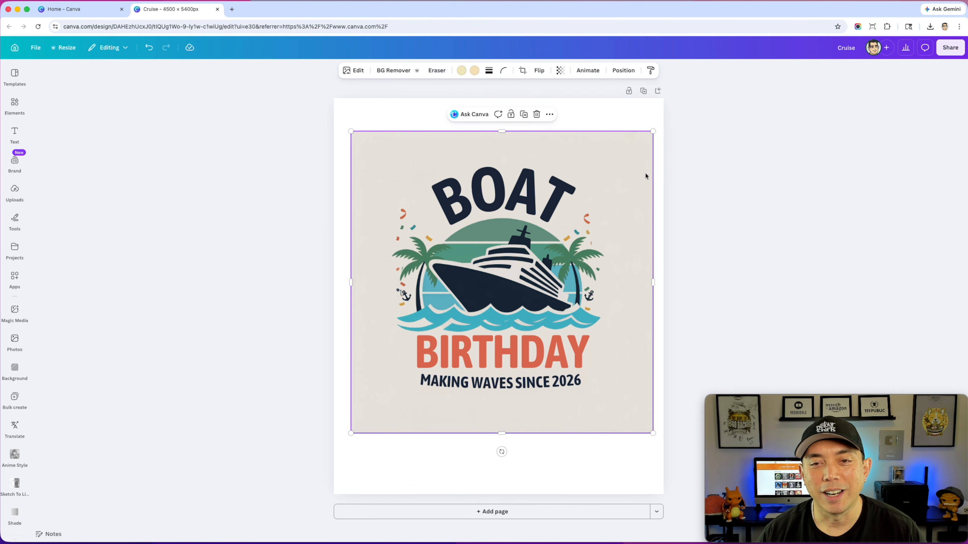
mouse_move(628, 177)
mouse_down()
mouse_move(574, 148)
mouse_move(605, 216)
mouse_move(367, 270)
mouse_move(257, 221)
mouse_move(333, 201)
mouse_move(631, 171)
mouse_up()
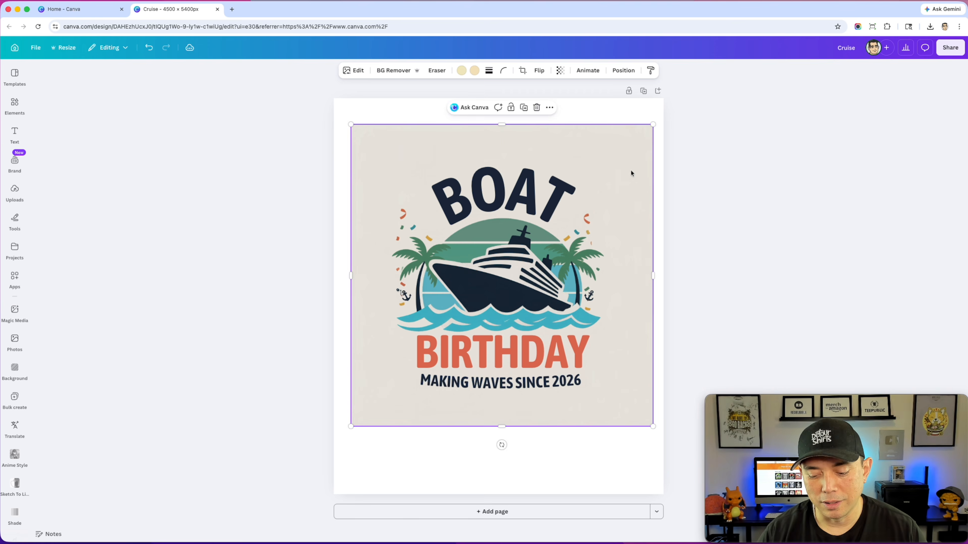
key(Delete)
click(335, 155)
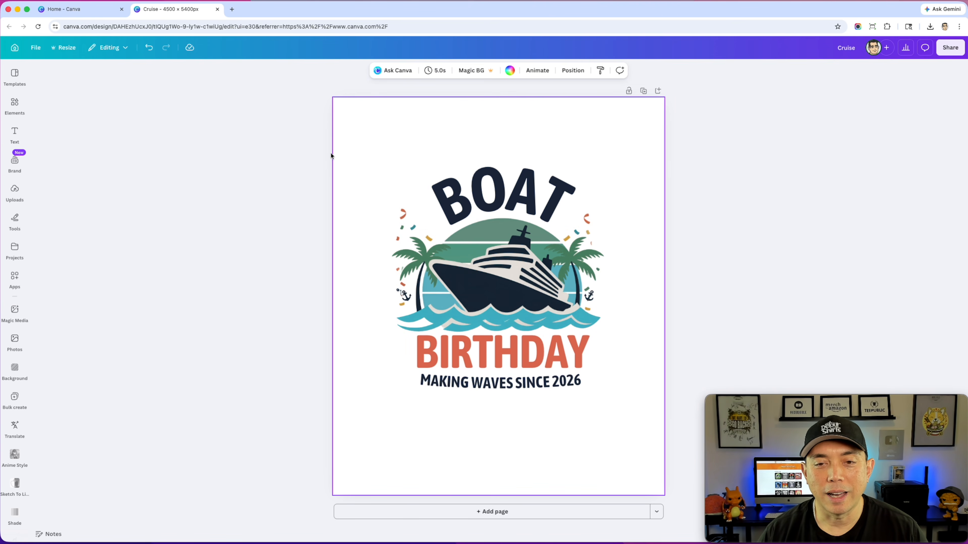
- Select all elements of the Boat Birthday design together and delete them to clear the page
click(512, 287)
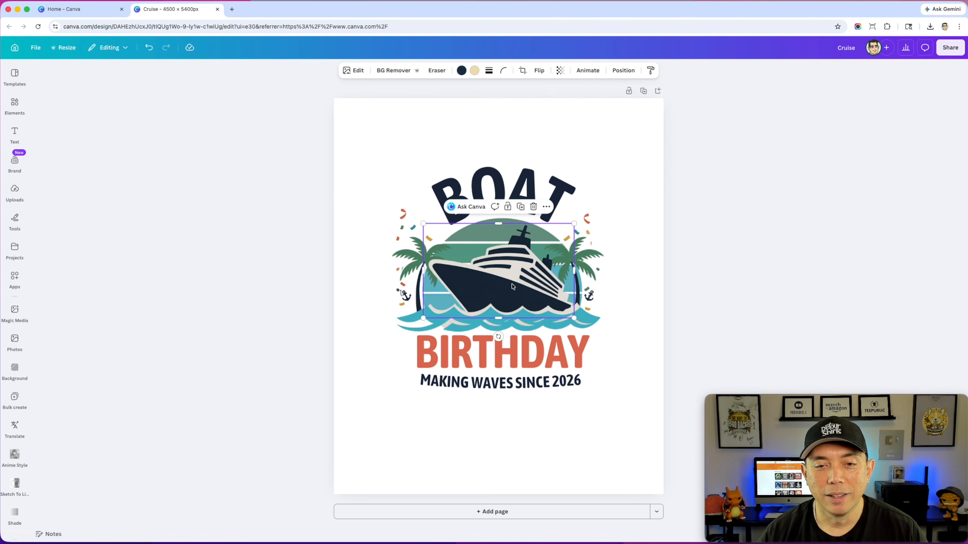
click(373, 130)
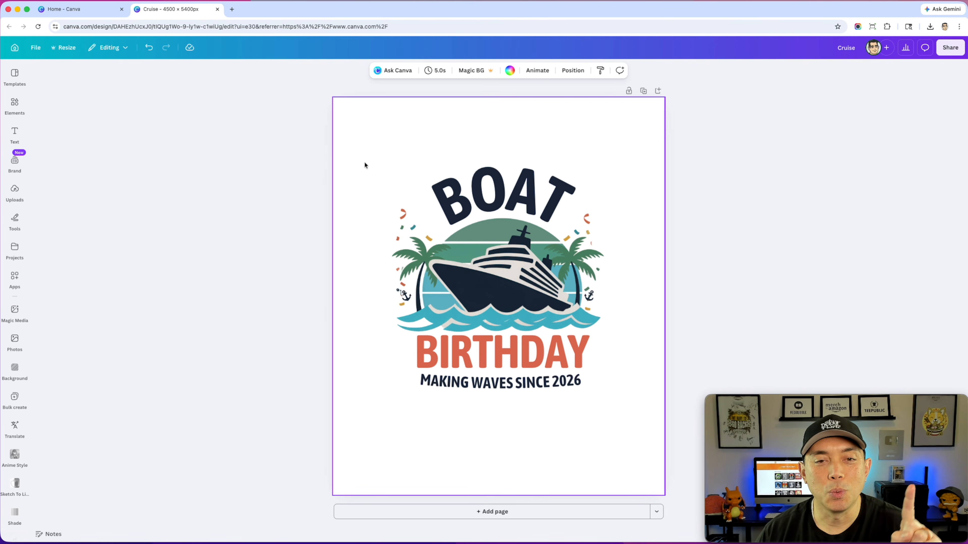
drag(300, 154, 629, 439)
key(Delete)
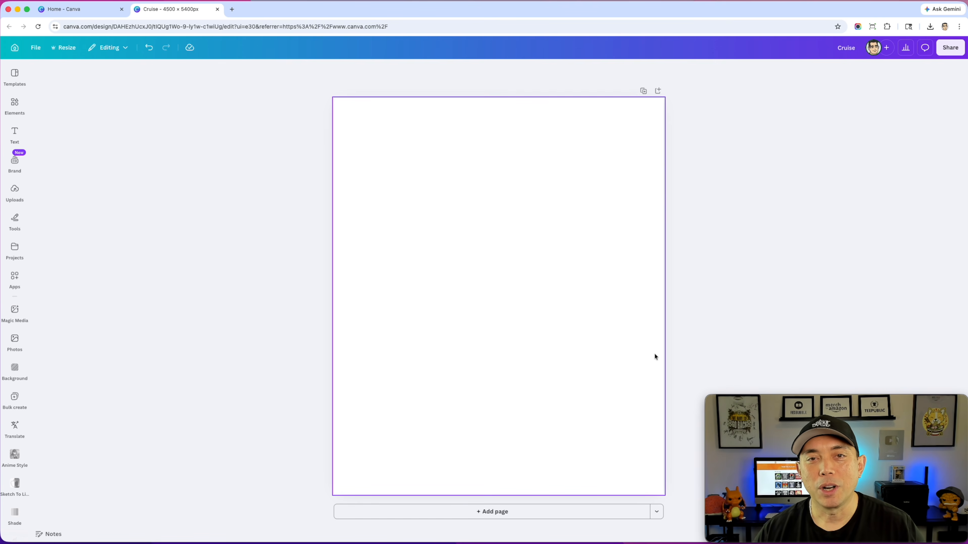
click(793, 292)
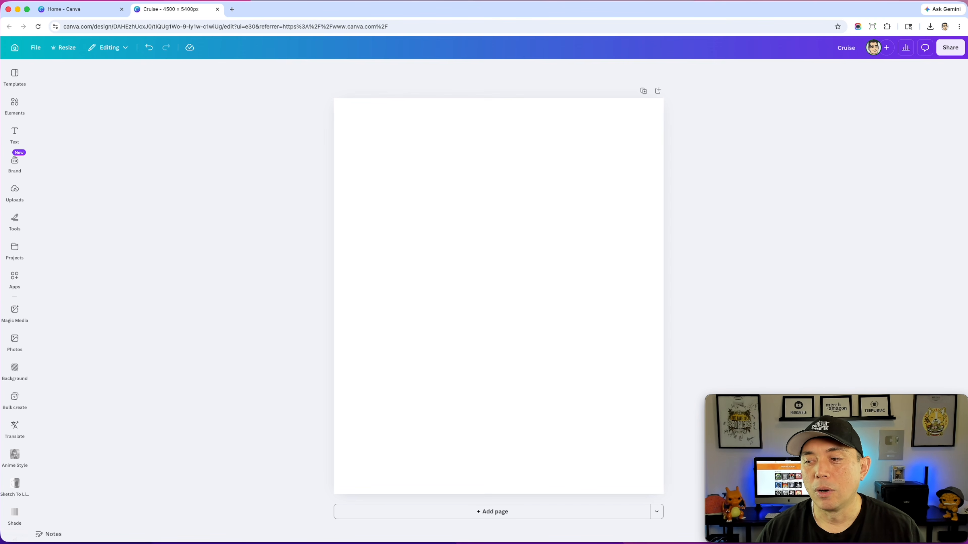
- Add the TYPES OF CATS image to the empty page, enlarge it, and center it
drag(663, 268, 473, 252)
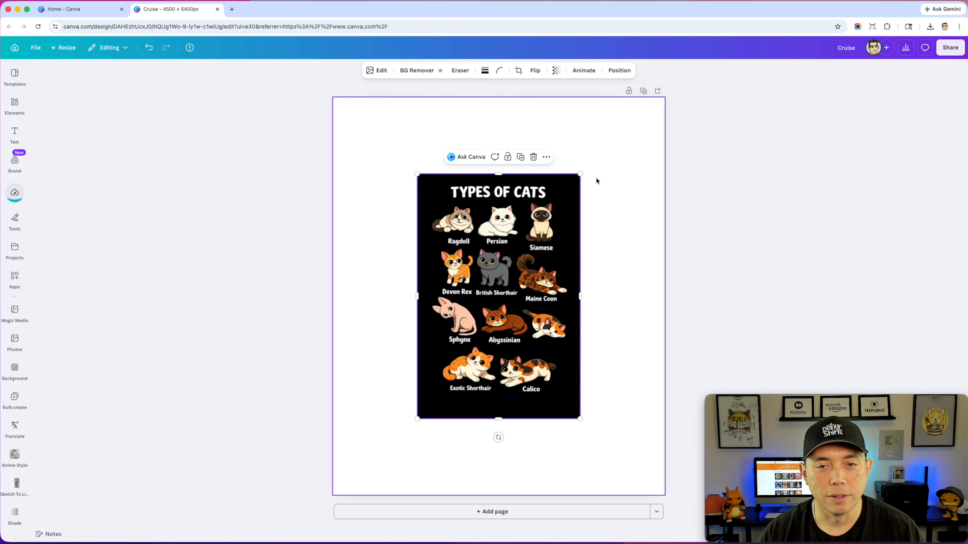
drag(580, 174, 644, 82)
drag(631, 134, 599, 181)
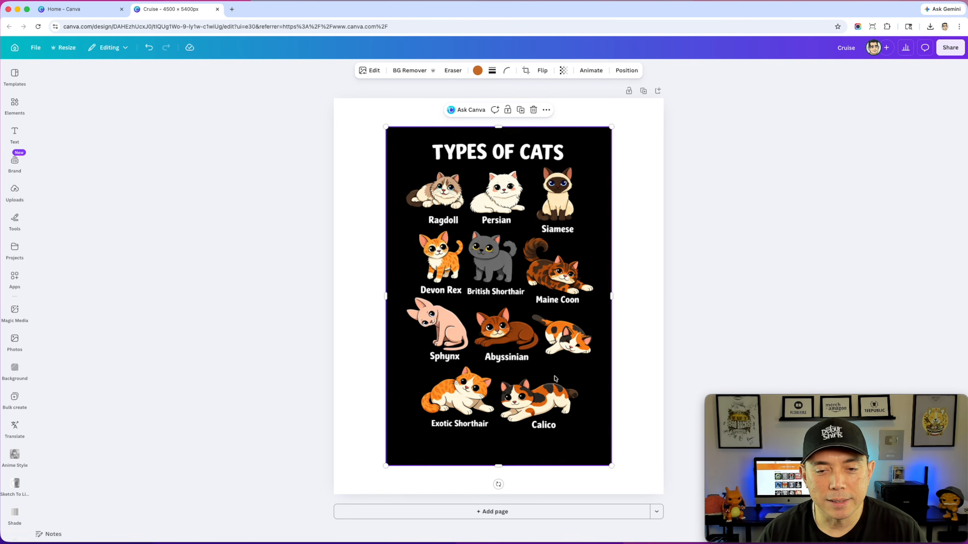
- Split the TYPES OF CATS image into editable layers with Magic Layers
mouse_move(561, 284)
mouse_down()
mouse_move(596, 276)
mouse_move(558, 278)
mouse_up()
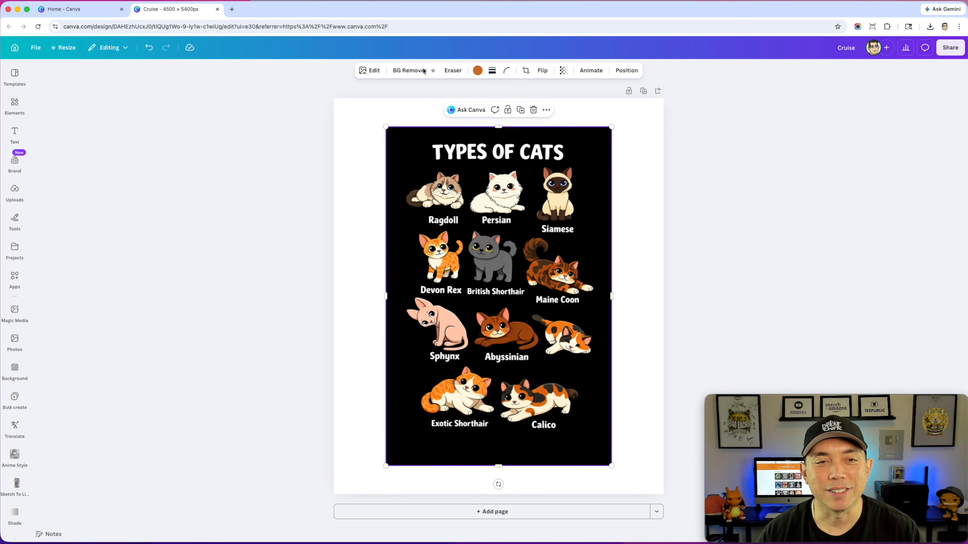
click(367, 75)
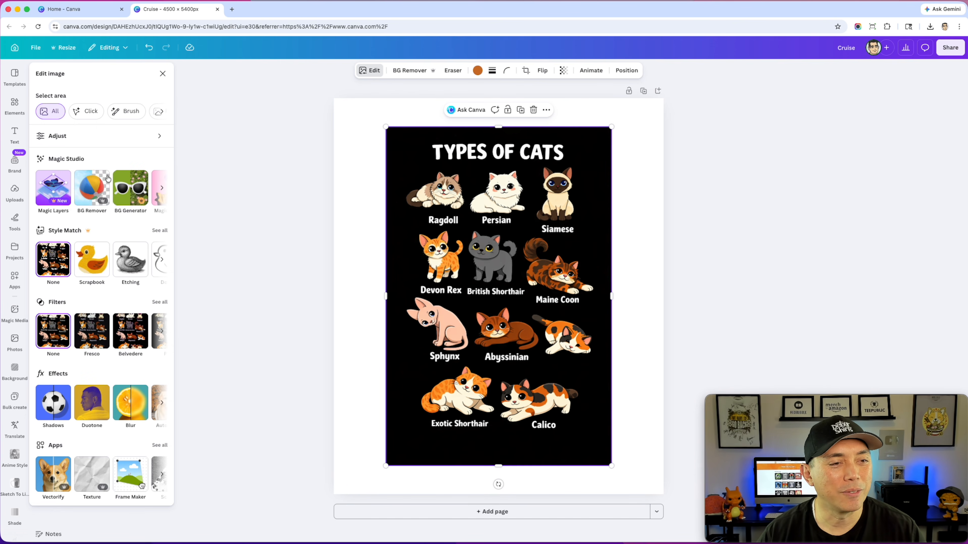
click(54, 187)
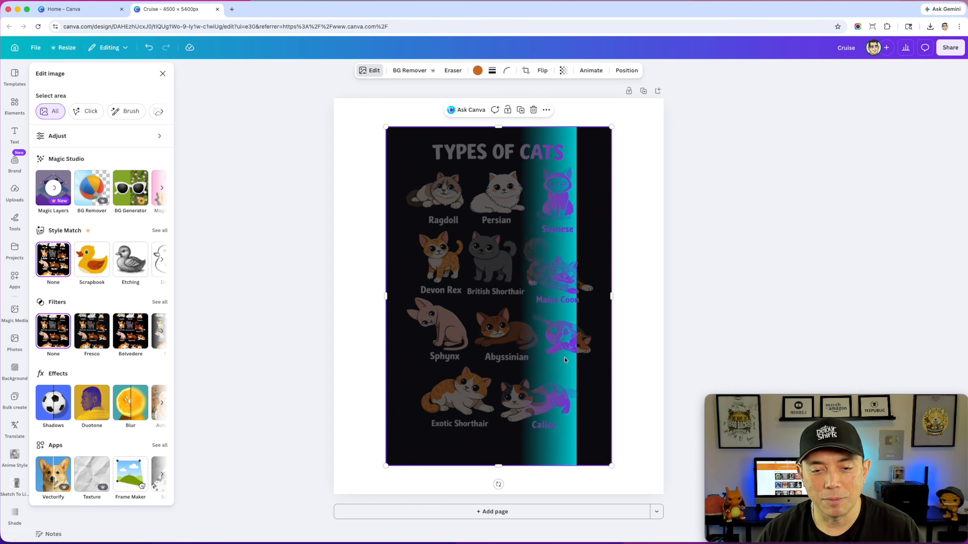
- Pull the unlabeled calico cat beside the Abyssinian out of the grid and delete it
click(575, 345)
drag(574, 345, 619, 349)
key(Delete)
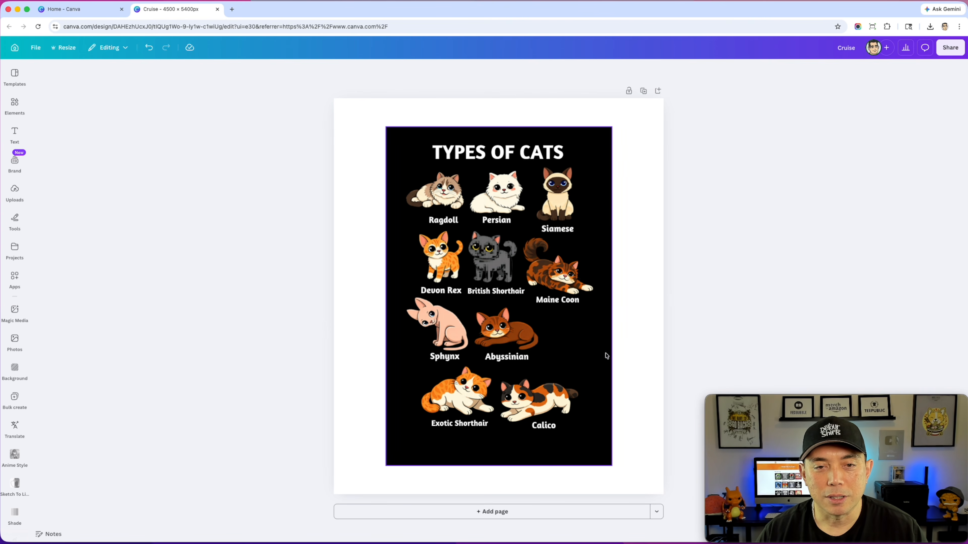
- Select the gray British Shorthair cat layer
click(497, 267)
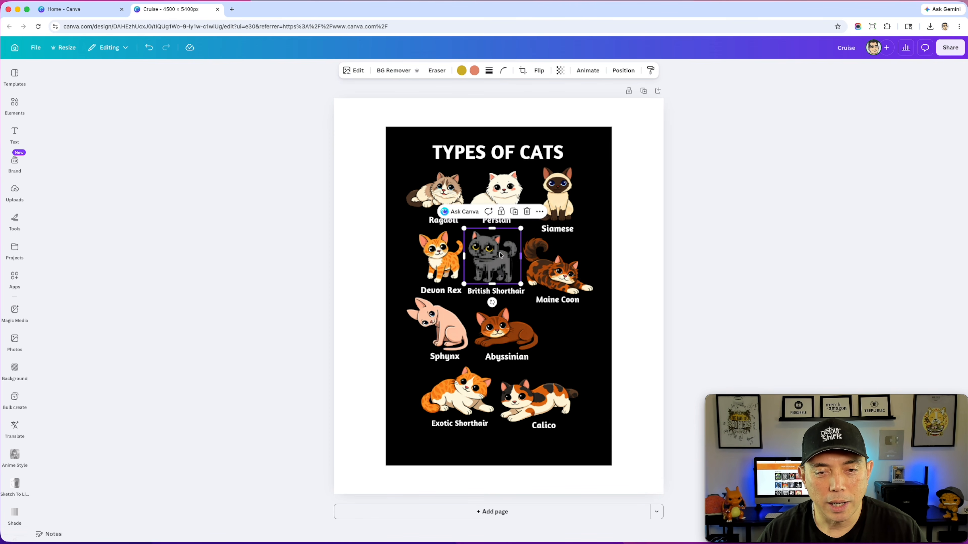
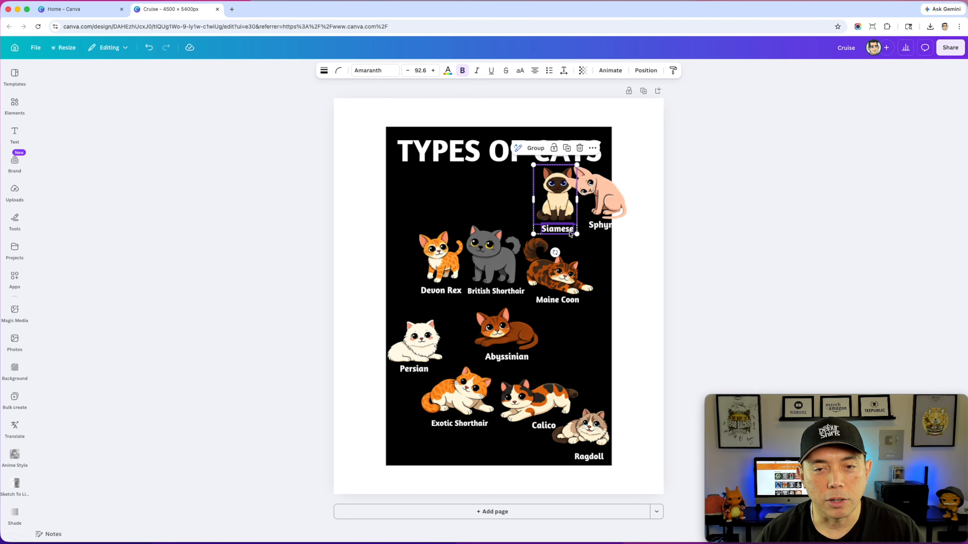
- Shift the Siamese and the Sphynx with their labels left so both fit inside the black background's top row
drag(558, 202, 497, 198)
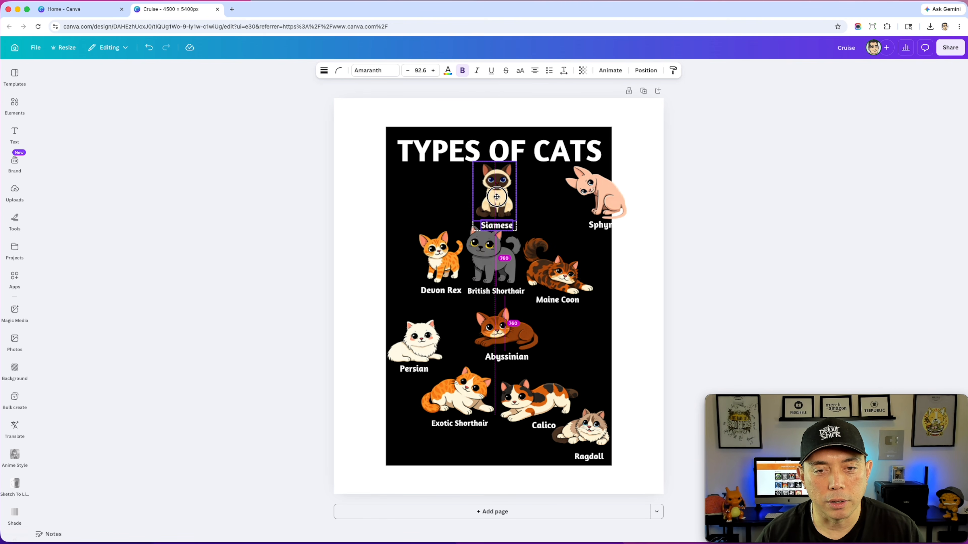
click(603, 205)
shift+click(602, 228)
drag(602, 228, 562, 229)
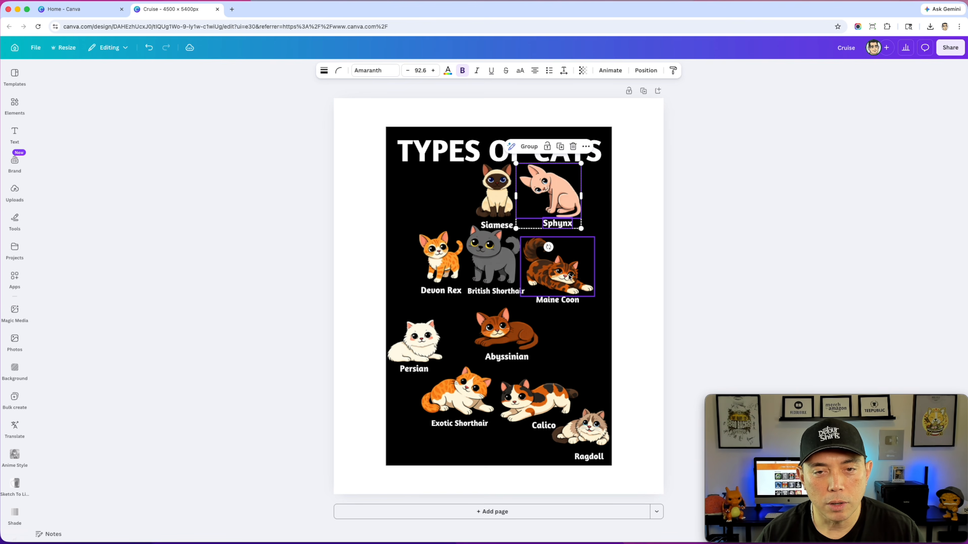
- Move the Exotic Shorthair cat and its label into the empty spot left of the Siamese in the top row
click(472, 408)
shift+click(474, 423)
drag(473, 387, 454, 188)
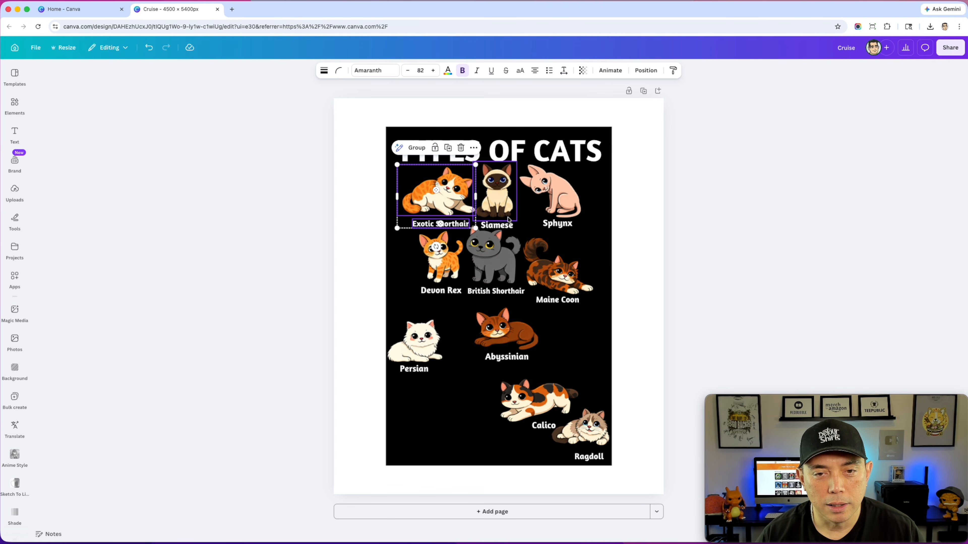
- Nudge the Siamese and the Sphynx with their labels slightly right to space out the top row
click(510, 227)
shift+click(503, 184)
drag(503, 184, 515, 183)
click(566, 199)
shift+click(565, 227)
drag(565, 227, 578, 228)
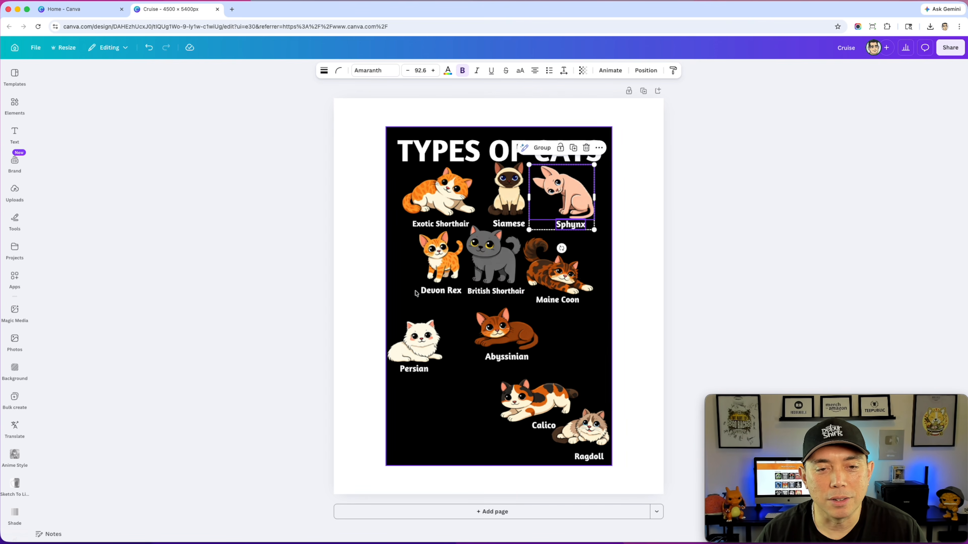
- Move the Devon Rex with its label left of the Calico, and the Maine Coon with its label below the Exotic Shorthair
click(437, 290)
shift+click(442, 260)
drag(442, 259, 462, 407)
click(571, 271)
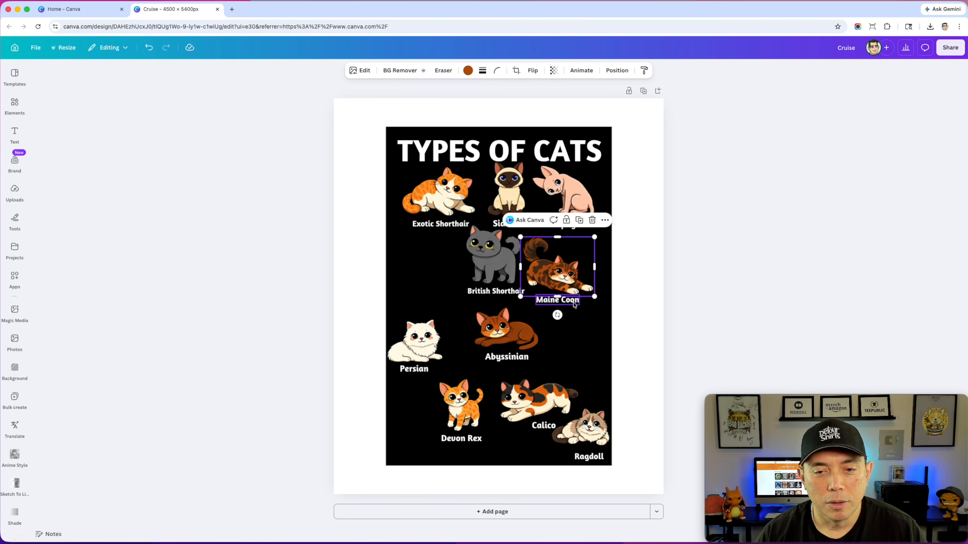
shift+click(573, 302)
drag(557, 266, 444, 286)
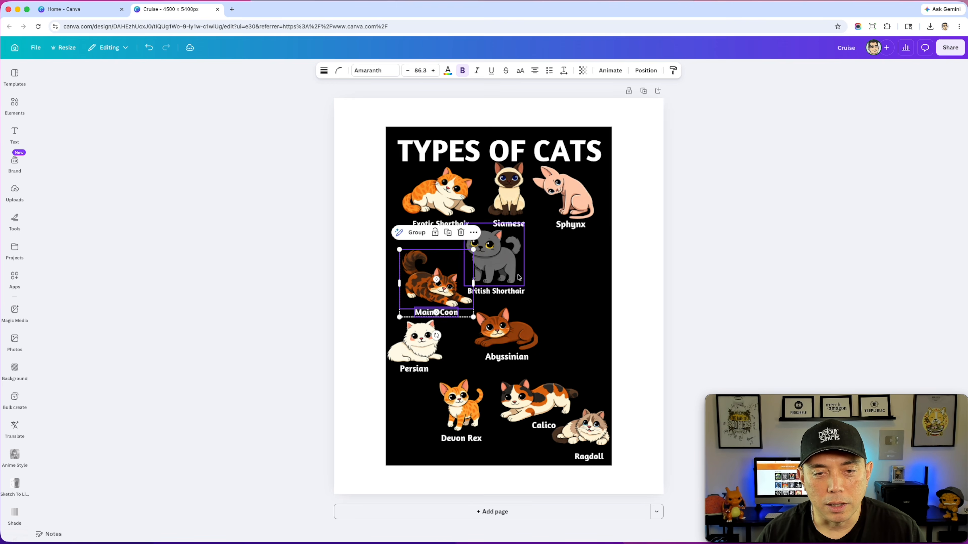
- Move the British Shorthair cat right of the Abyssinian, and the Calico with its label to the center below the Siamese
click(499, 290)
drag(493, 253, 577, 326)
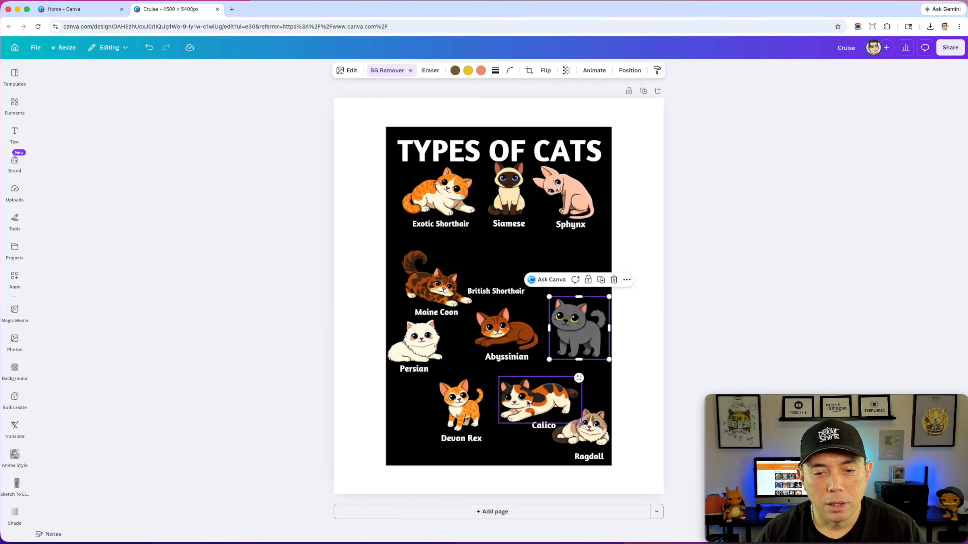
click(541, 407)
shift+click(543, 426)
drag(529, 397, 492, 248)
- Place the British Shorthair label under its cat and move both up beside the Calico, below the Sphynx
click(482, 294)
drag(483, 297, 563, 368)
shift+click(583, 327)
drag(584, 328, 575, 259)
- Adjust the Calico's placement with its label and nudge the Maine Coon with its label slightly down and right
click(500, 255)
drag(500, 256, 516, 275)
click(510, 274)
click(424, 289)
shift+click(439, 312)
drag(438, 311, 445, 320)
- Move the Abyssinian with its label below the British Shorthair, and the Devon Rex with its label into the center spot
click(512, 342)
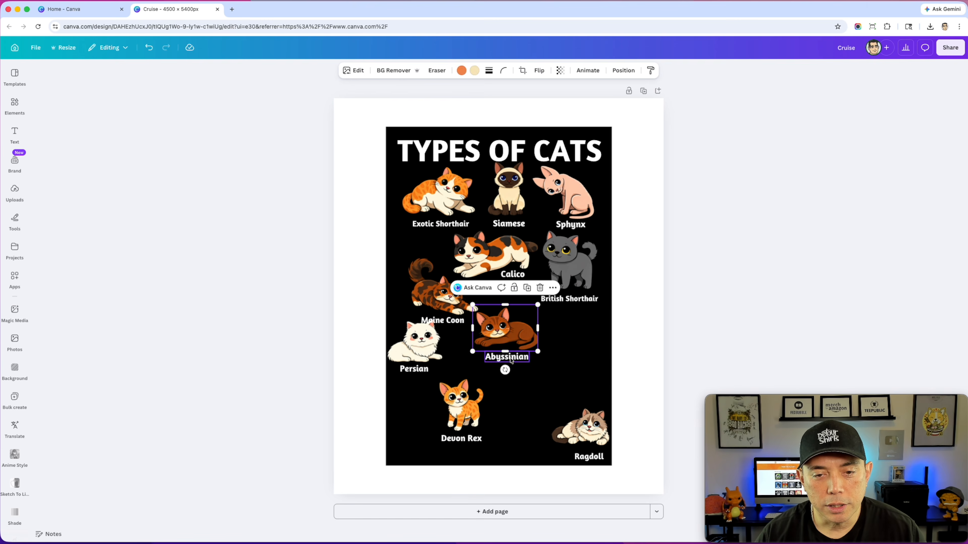
shift+click(506, 356)
drag(511, 326, 566, 328)
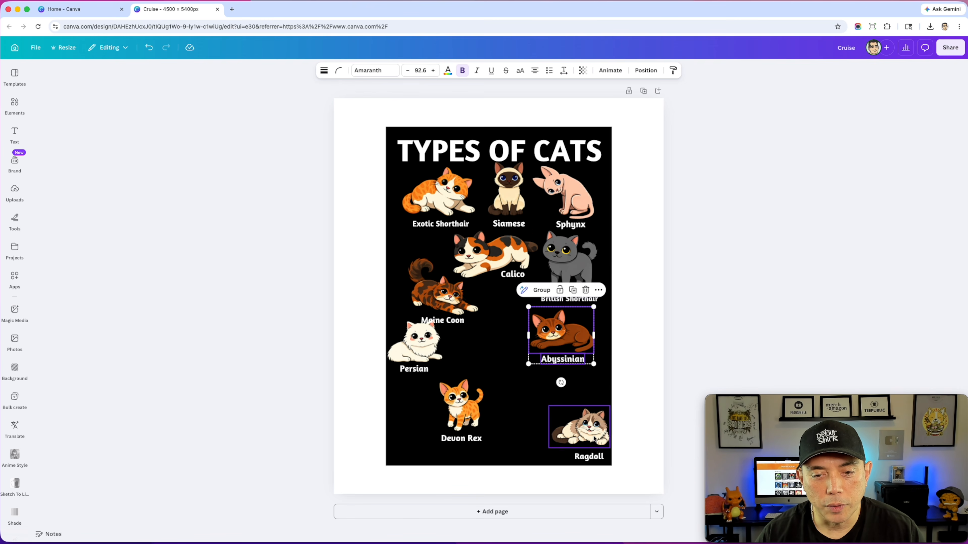
click(457, 409)
shift+click(461, 438)
drag(468, 410, 509, 317)
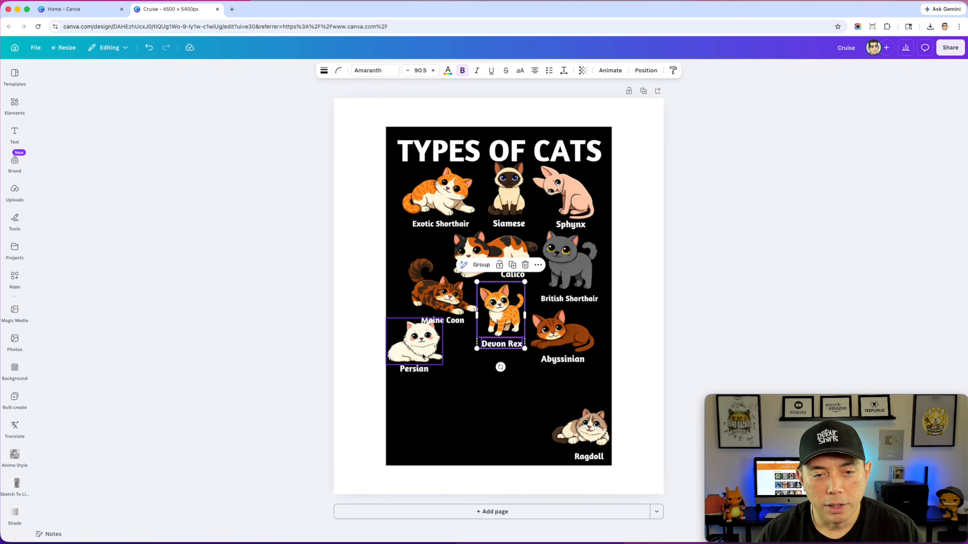
- Move the Persian with its label down and right below the Maine Coon, and nudge the Abyssinian with its label right
click(417, 343)
shift+click(414, 368)
drag(421, 355, 444, 365)
click(550, 335)
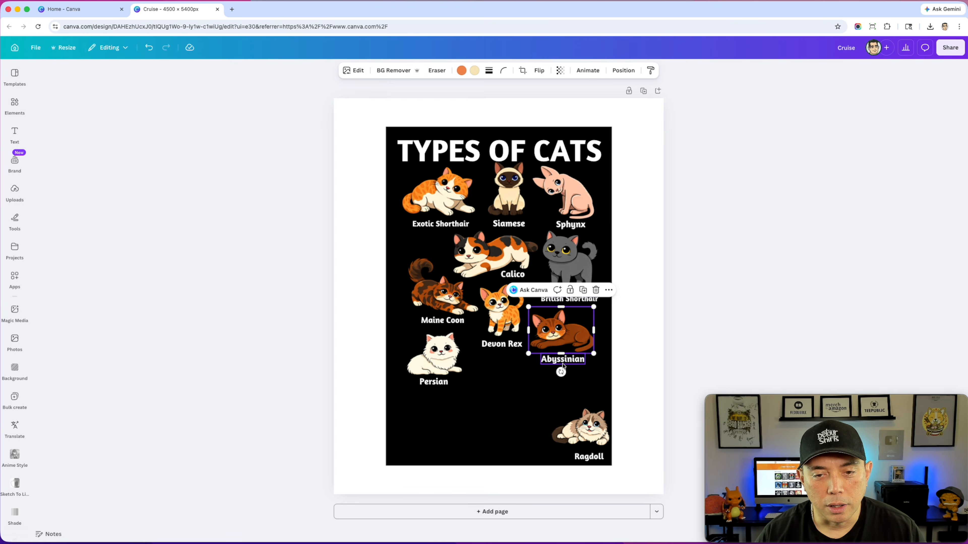
shift+click(562, 365)
drag(560, 335, 564, 334)
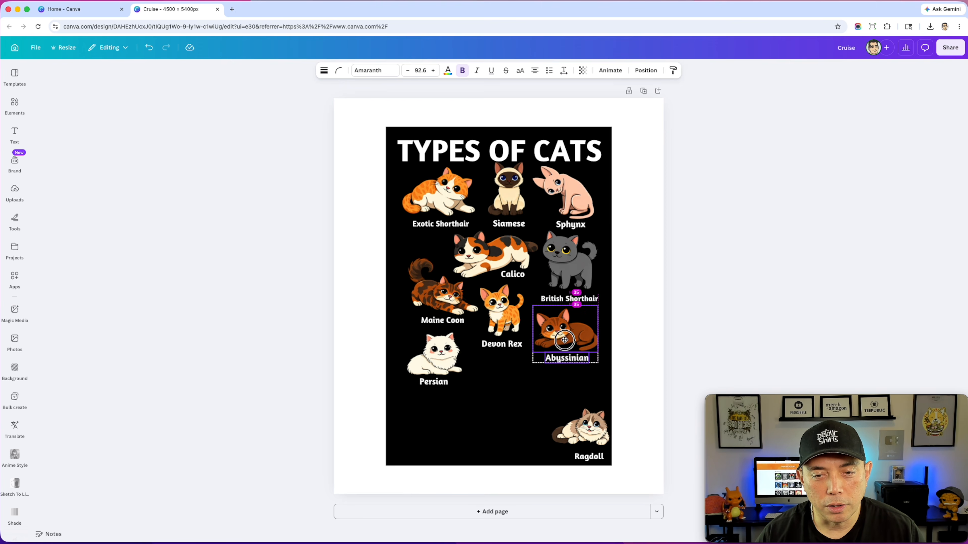
- Move the Ragdoll cat and its label up beside the Persian, below the Devon Rex
click(582, 434)
shift+click(589, 456)
drag(590, 431, 510, 374)
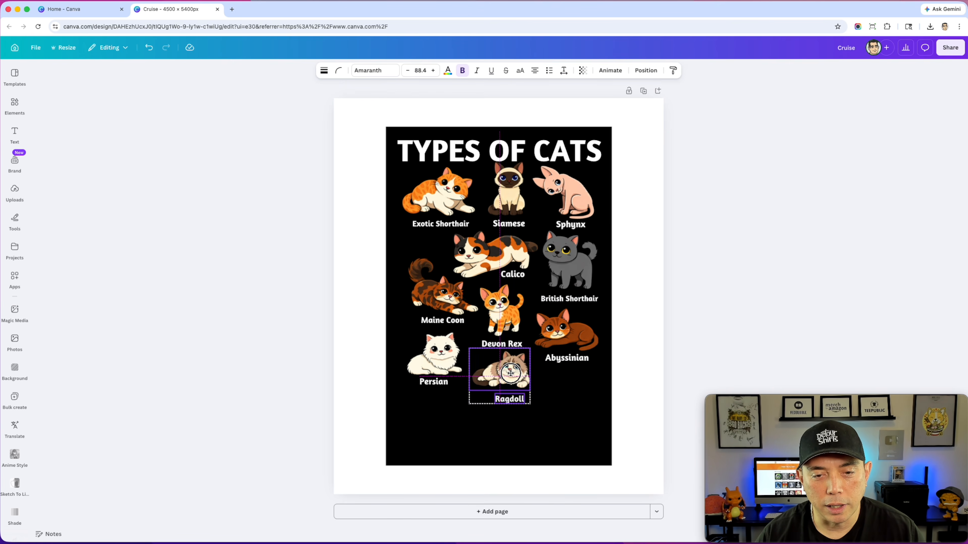
- Flip the Ragdoll cat horizontally, enlarge it slightly, and reposition its label below it
click(566, 399)
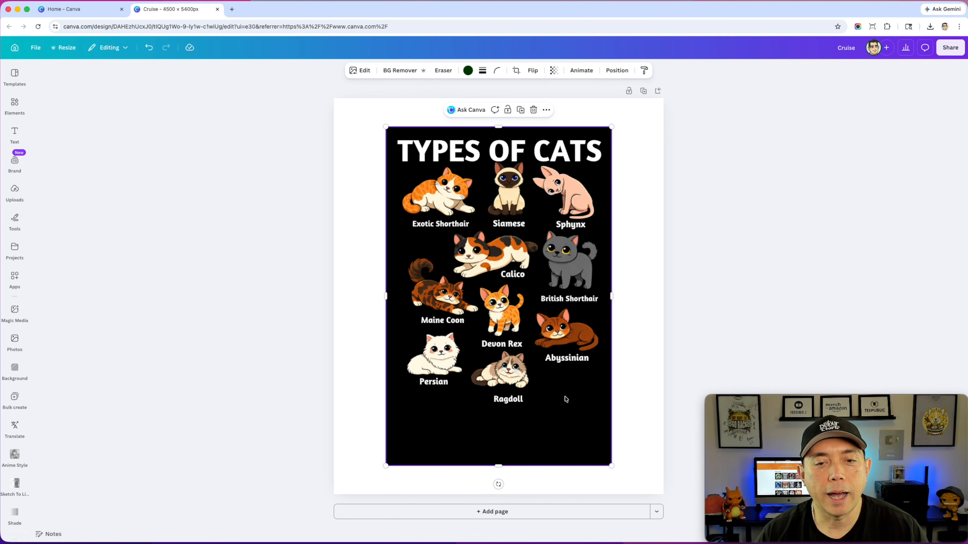
click(504, 375)
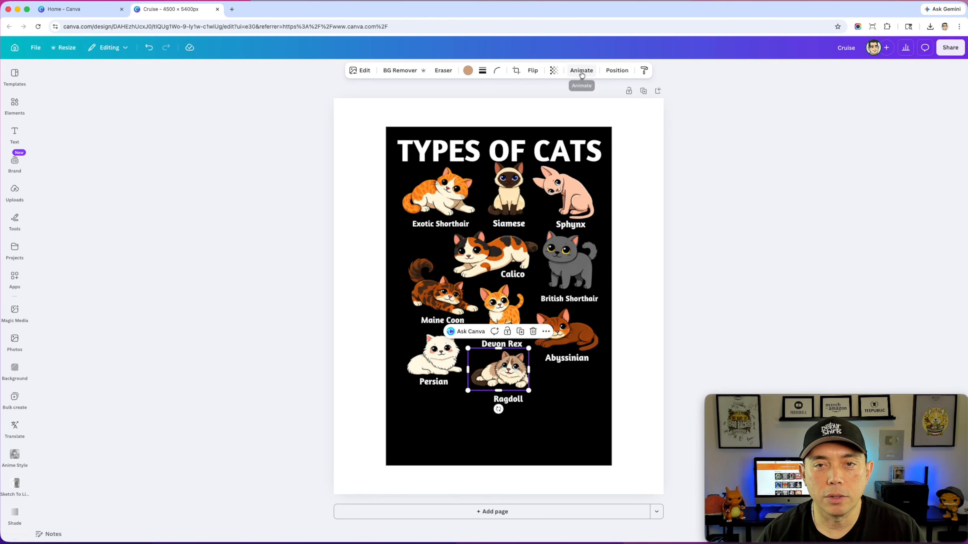
click(533, 70)
click(518, 92)
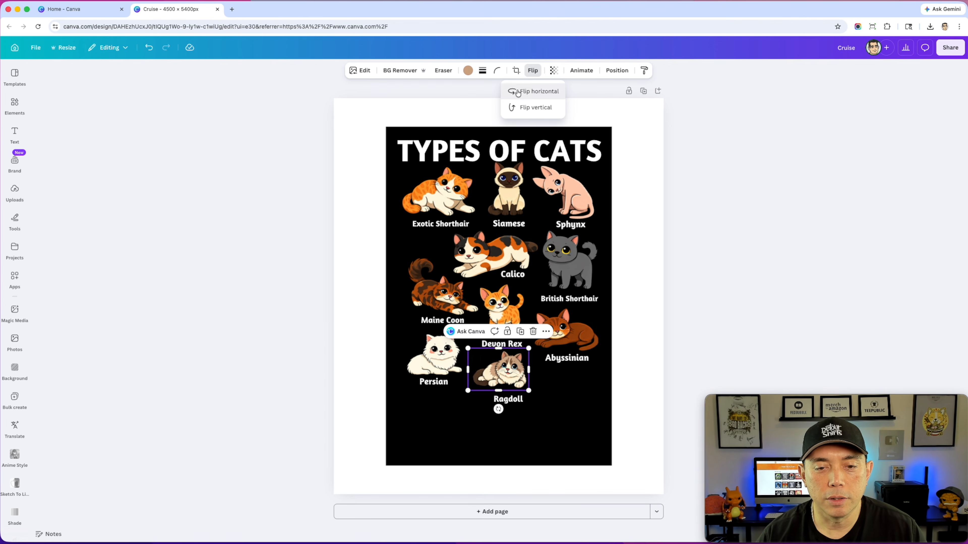
drag(495, 372, 505, 412)
click(511, 404)
- Nudge the Persian with its label up and left, and raise the TYPES OF CATS title slightly
click(434, 362)
shift+click(437, 388)
drag(437, 388, 433, 385)
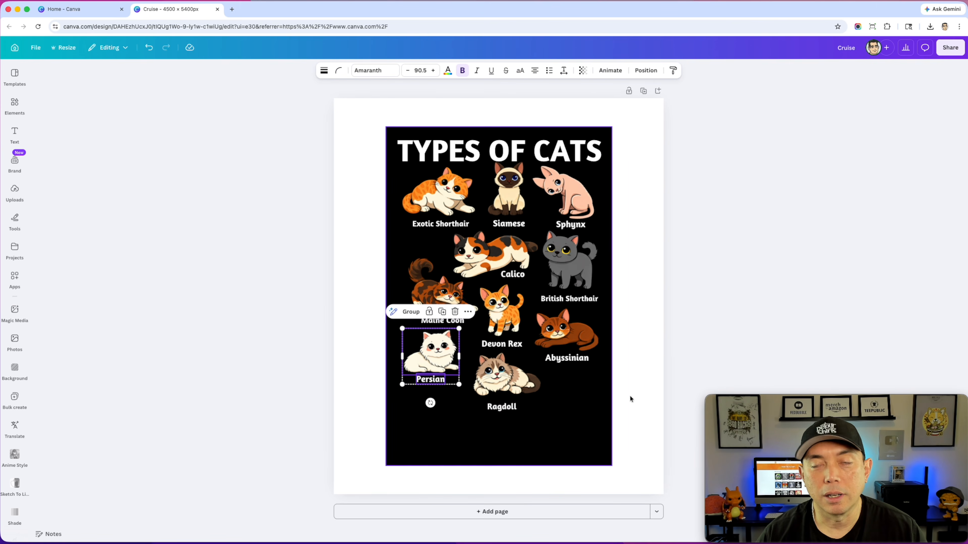
click(571, 163)
drag(572, 163, 571, 159)
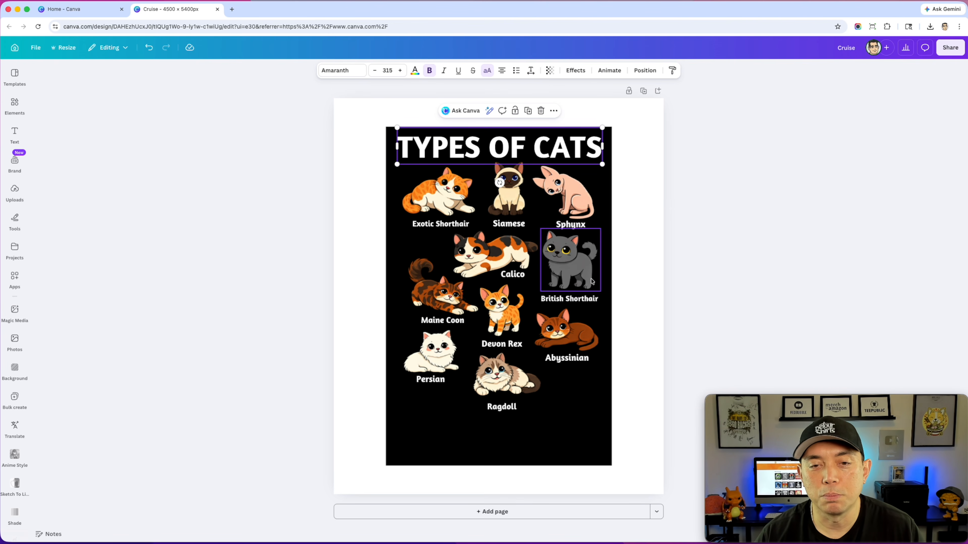
click(519, 263)
click(639, 413)
click(692, 345)
- Change the Exotic Shorthair label's font to Palm Club and widen its text box to fit on one line
click(432, 228)
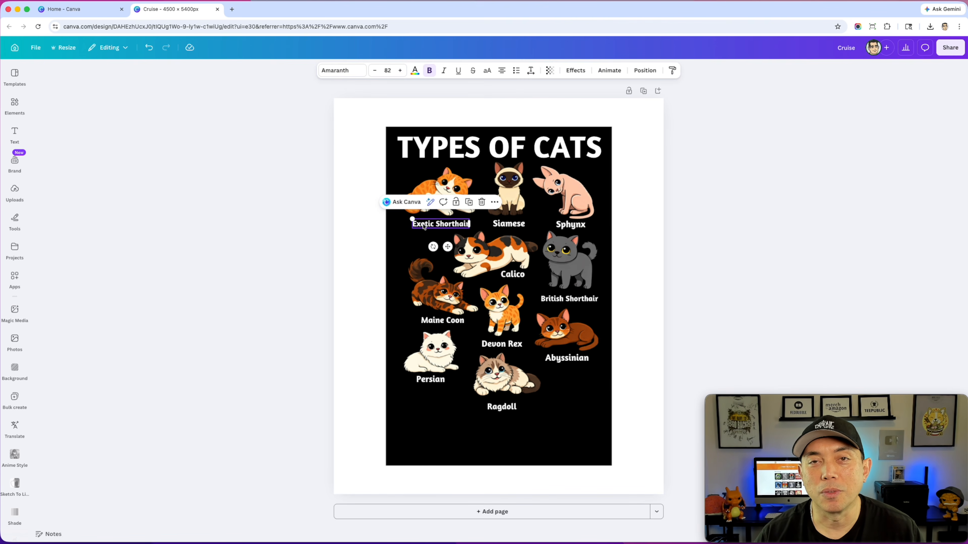
click(344, 74)
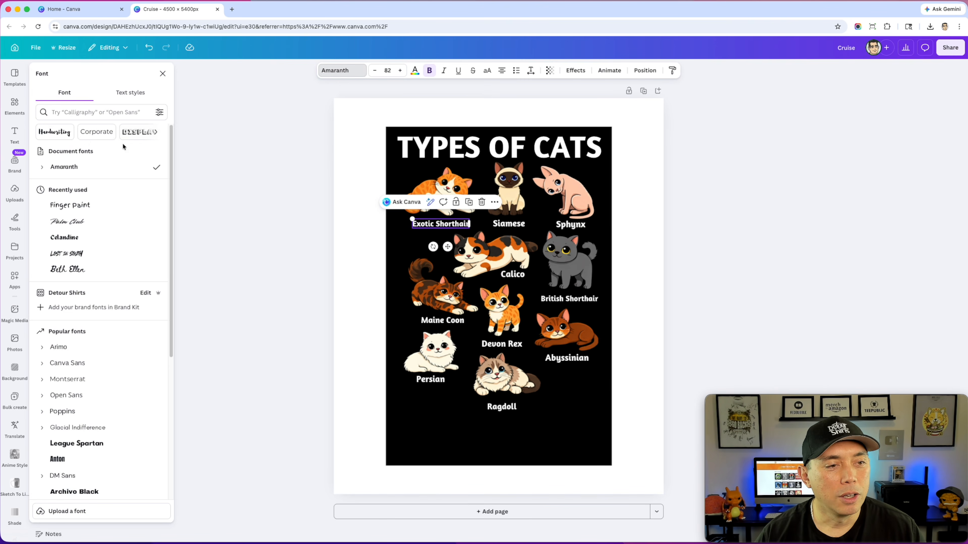
click(85, 224)
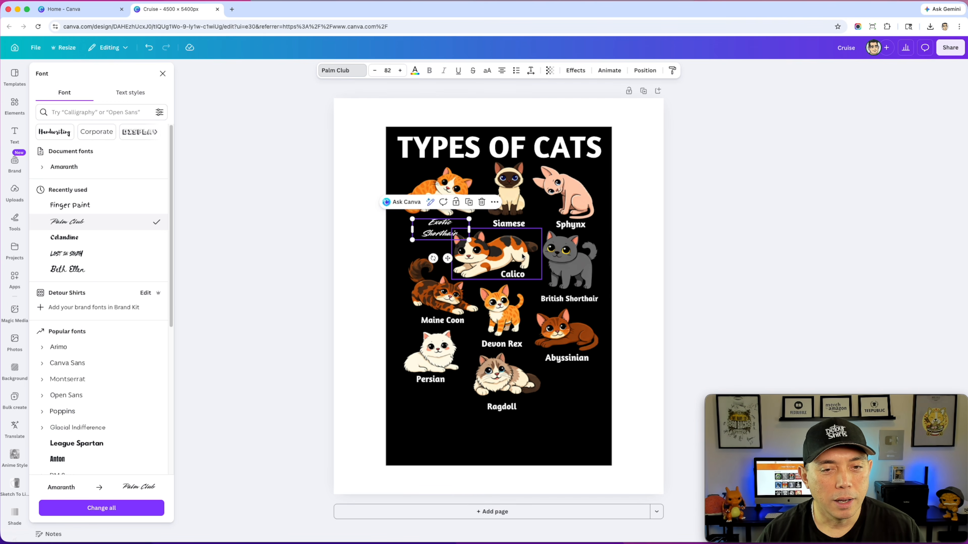
drag(469, 229, 447, 221)
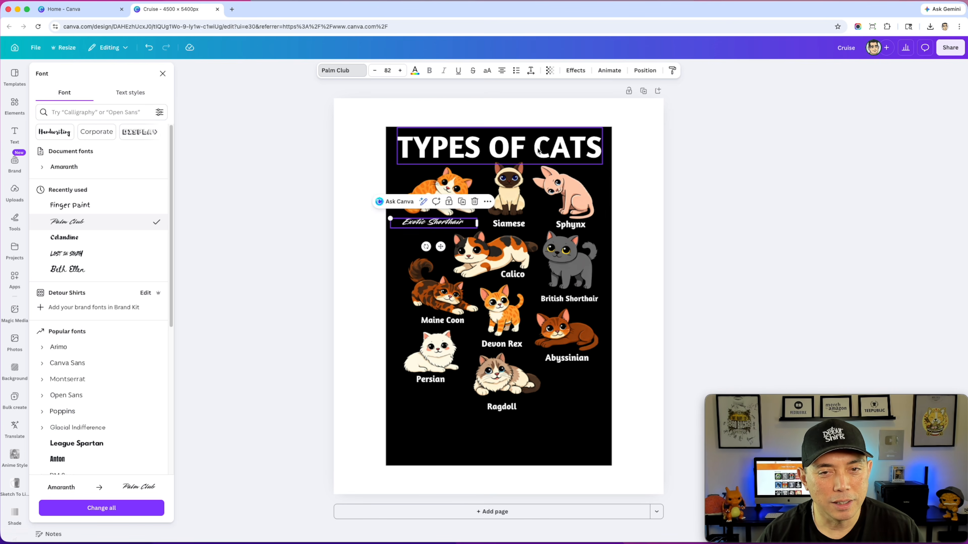
click(632, 143)
- Set the TYPES OF CATS title in the Lost in south font, then enlarge and recenter it above the cats
click(535, 147)
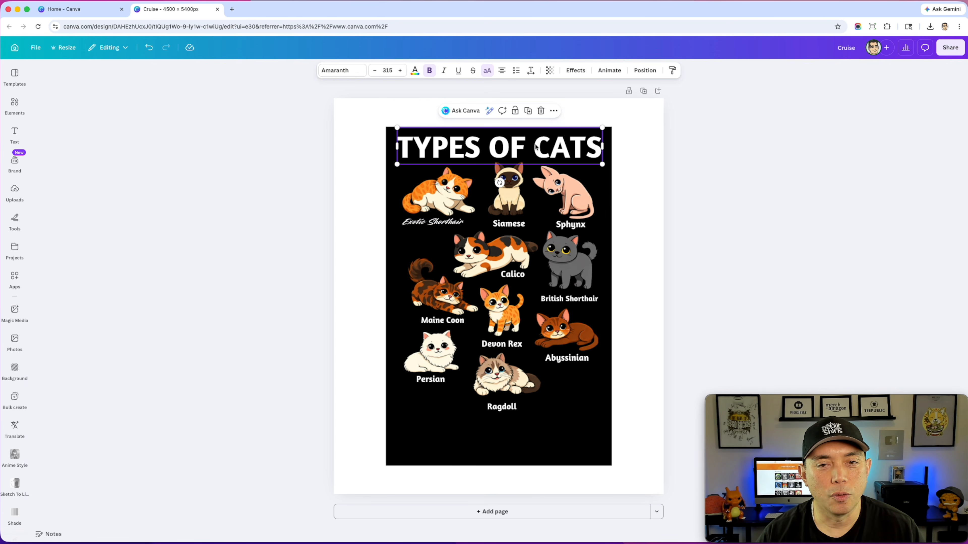
click(347, 73)
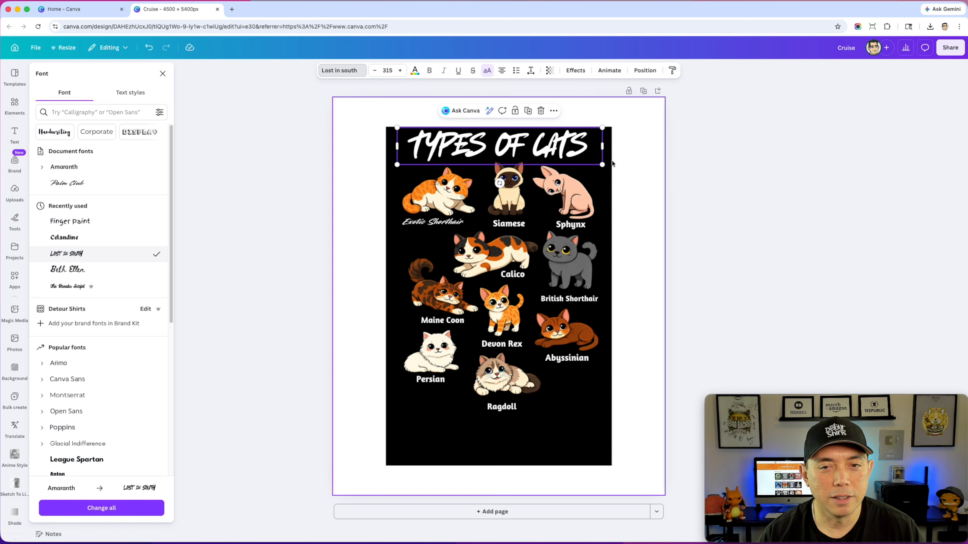
drag(611, 168, 625, 172)
drag(555, 148, 543, 151)
- Move the Siamese with its label down and the Maine Coon with its label up and left, and enlarge the Devon Rex slightly
click(507, 185)
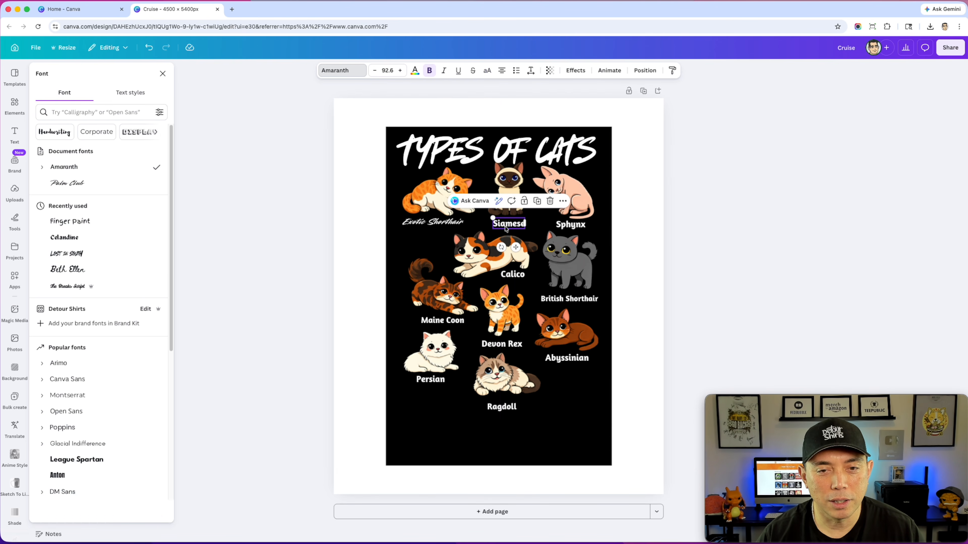
drag(507, 184, 504, 185)
click(442, 303)
drag(451, 292, 442, 287)
click(522, 301)
drag(526, 282, 502, 306)
click(505, 375)
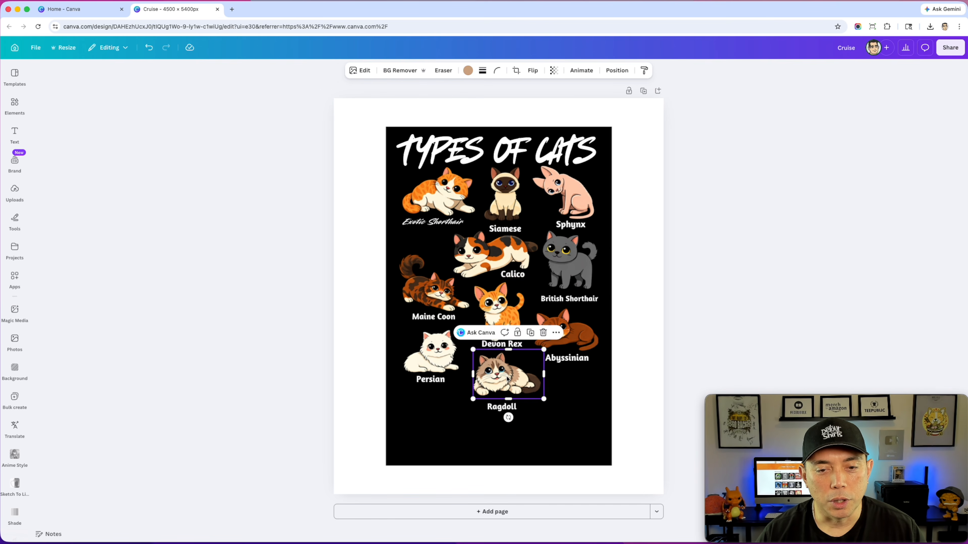
shift+click(506, 407)
drag(511, 373, 511, 373)
click(584, 382)
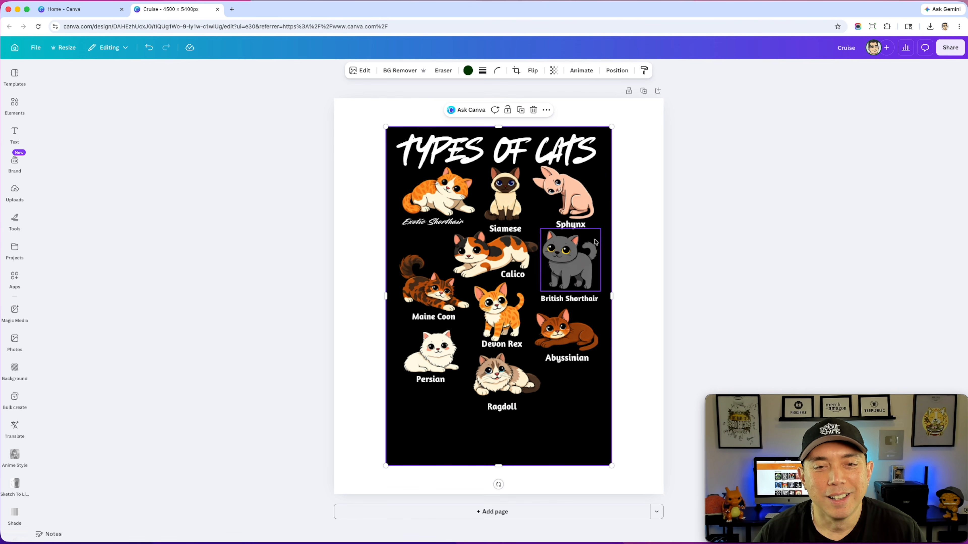
- Shift the Sphynx cat slightly left and down, and move its label left to match
click(574, 225)
drag(563, 191, 557, 195)
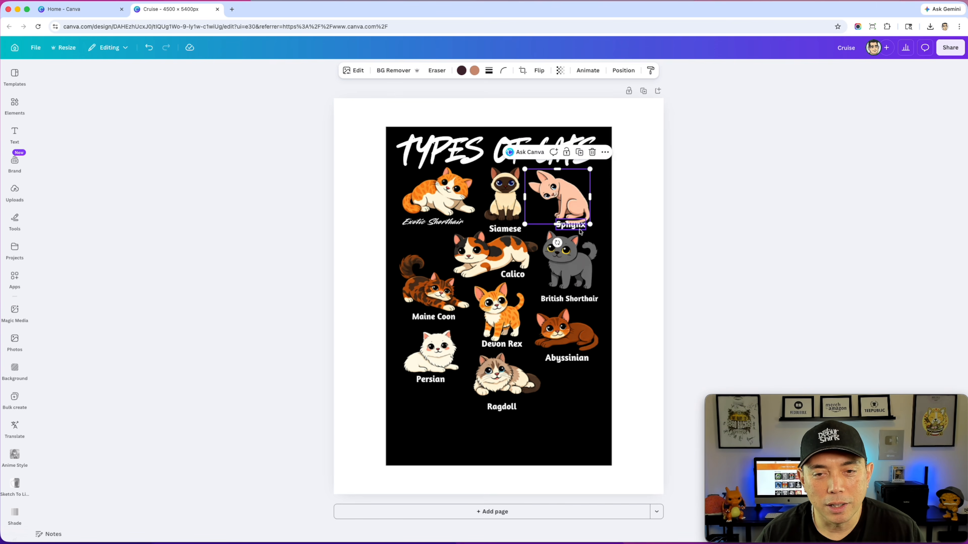
click(577, 228)
drag(577, 227, 572, 228)
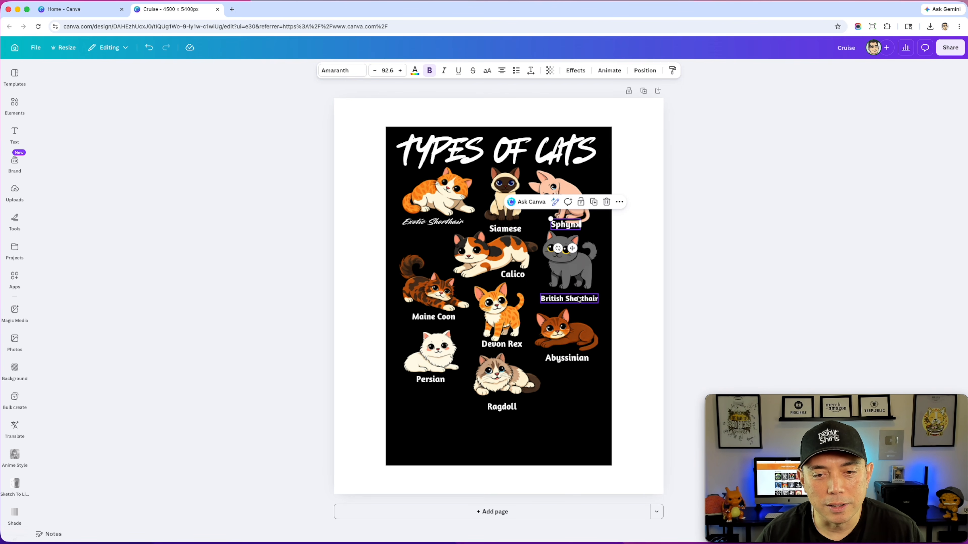
- Change the Siamese label's font to Palm Club, widen its text box to one line, and center it below the cat
click(421, 222)
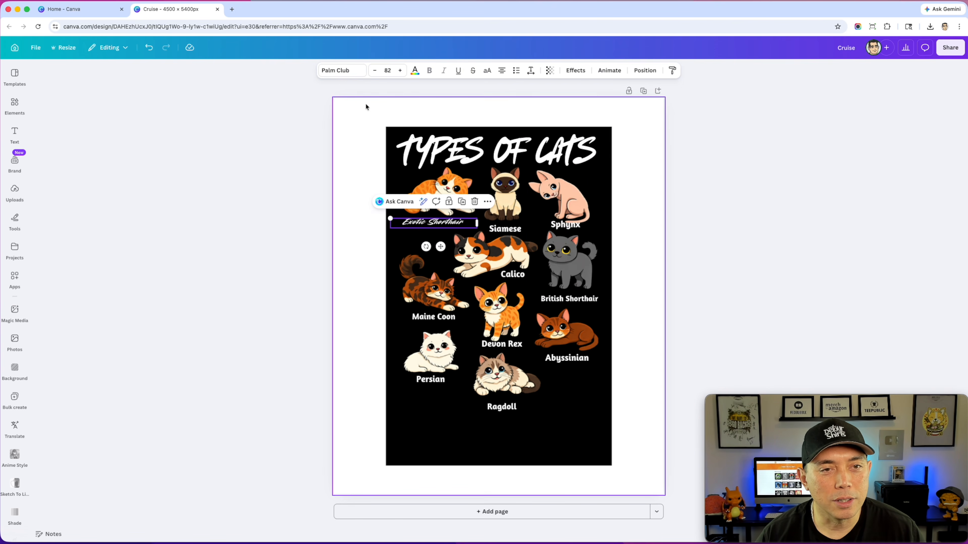
click(511, 229)
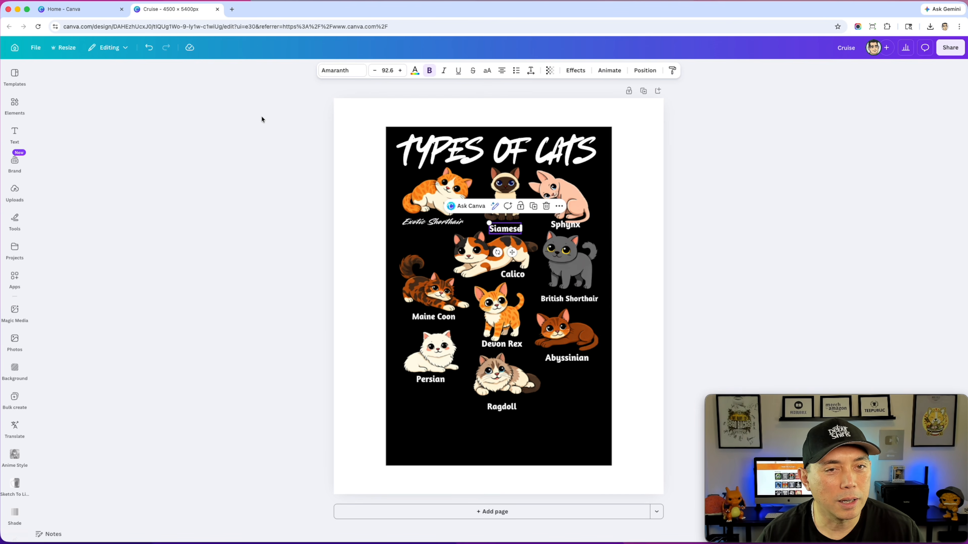
click(336, 70)
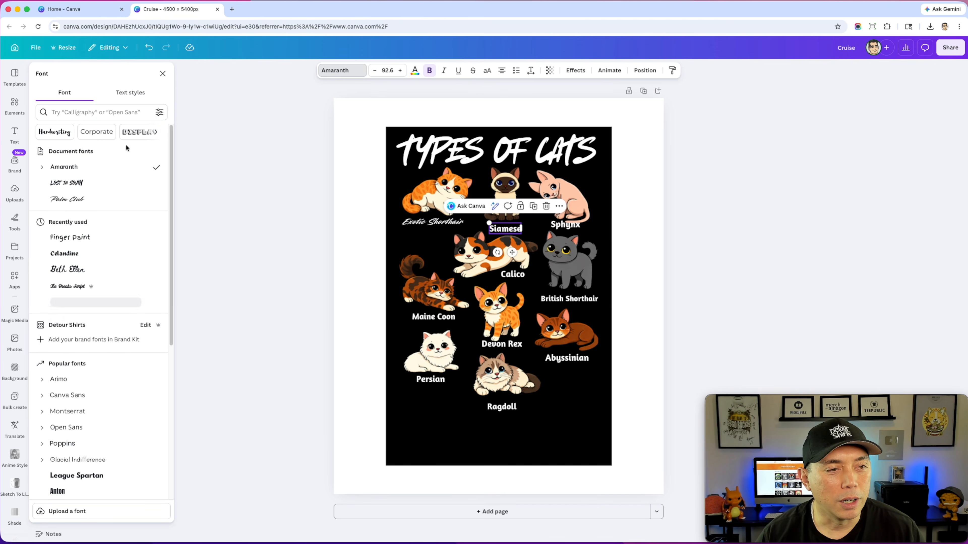
click(78, 198)
drag(521, 235, 493, 230)
- Move the Calico cat left and set its label in Palm Club on one line below the cat
click(491, 263)
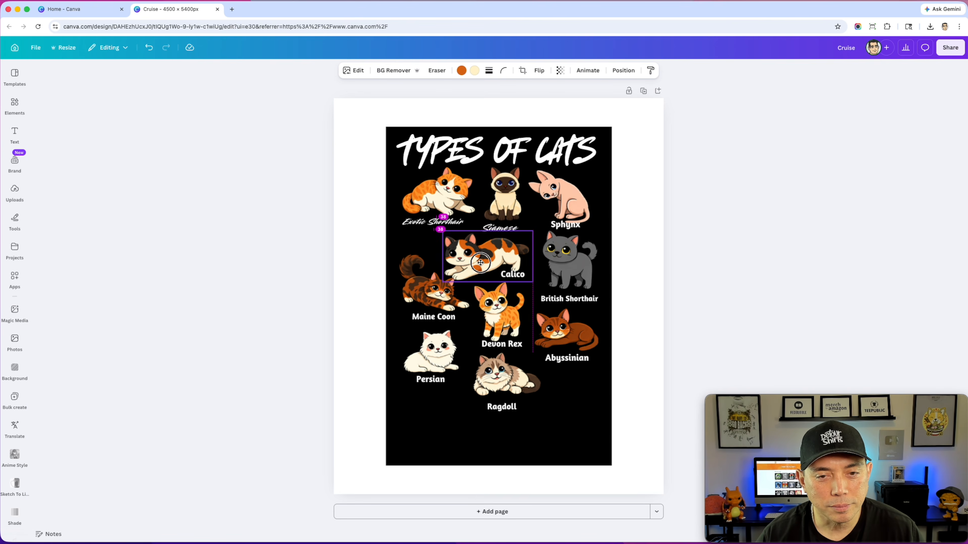
click(516, 278)
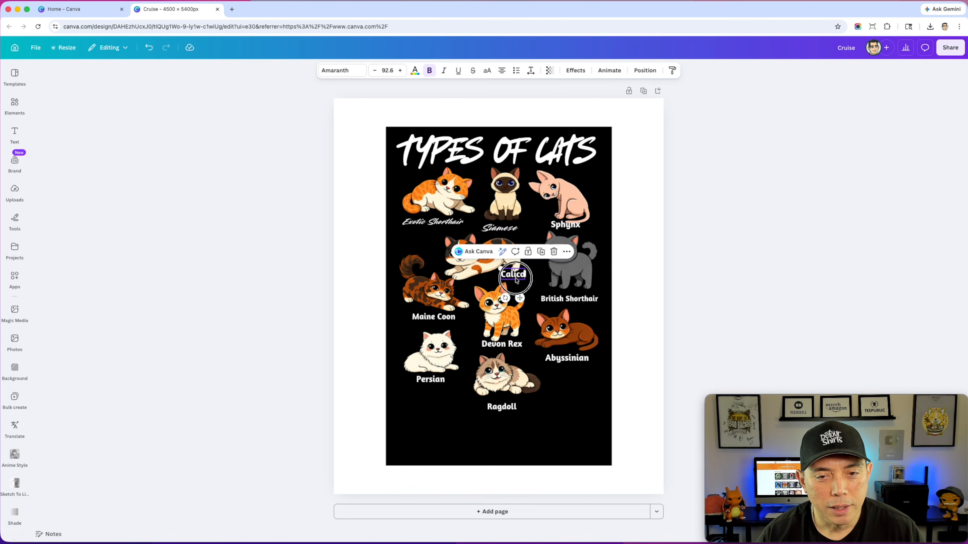
click(335, 71)
click(67, 199)
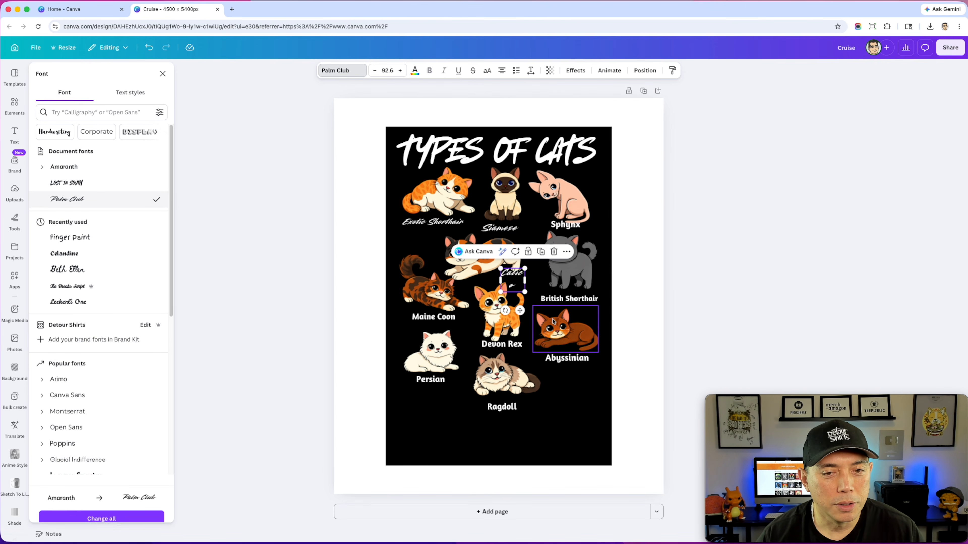
mouse_move(524, 280)
mouse_down()
mouse_move(546, 278)
mouse_move(510, 278)
mouse_up()
click(639, 227)
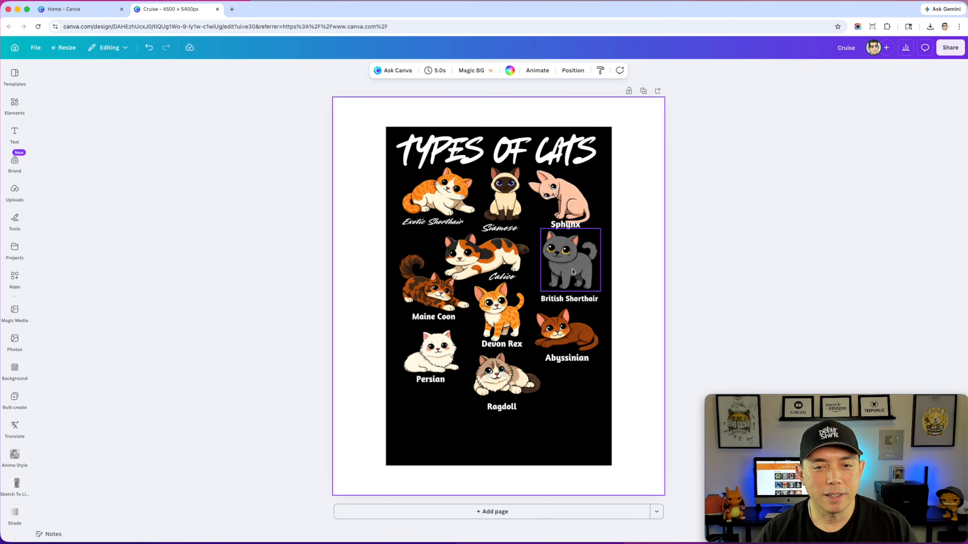
- Move the Abyssinian and the British Shorthair with their labels down to make room below the Sphynx
click(571, 351)
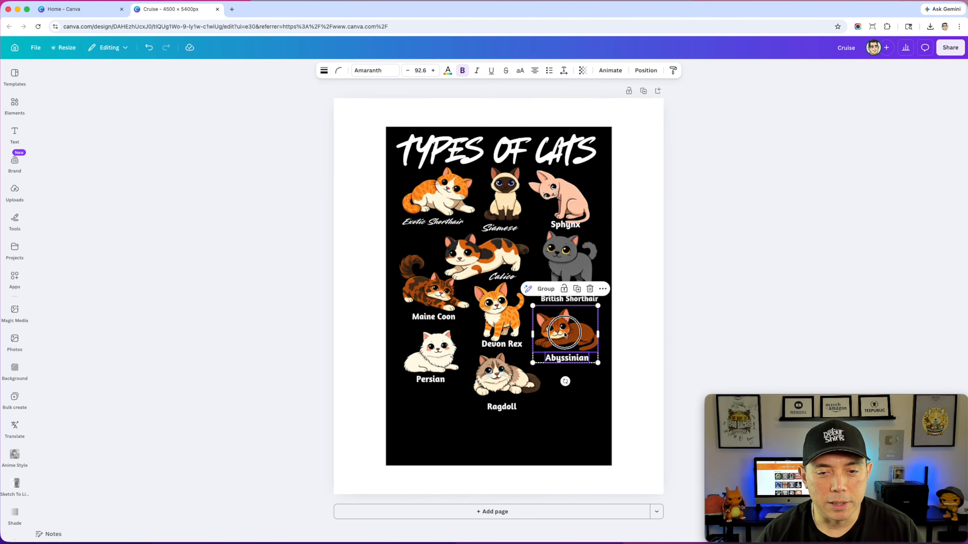
drag(564, 333, 563, 345)
click(572, 271)
shift+click(577, 300)
drag(572, 268, 565, 280)
- Reposition the Sphynx label below its cat, change its font to Palm Club, and widen its text box to one line
click(577, 231)
click(577, 231)
drag(577, 230, 563, 235)
click(335, 76)
click(76, 199)
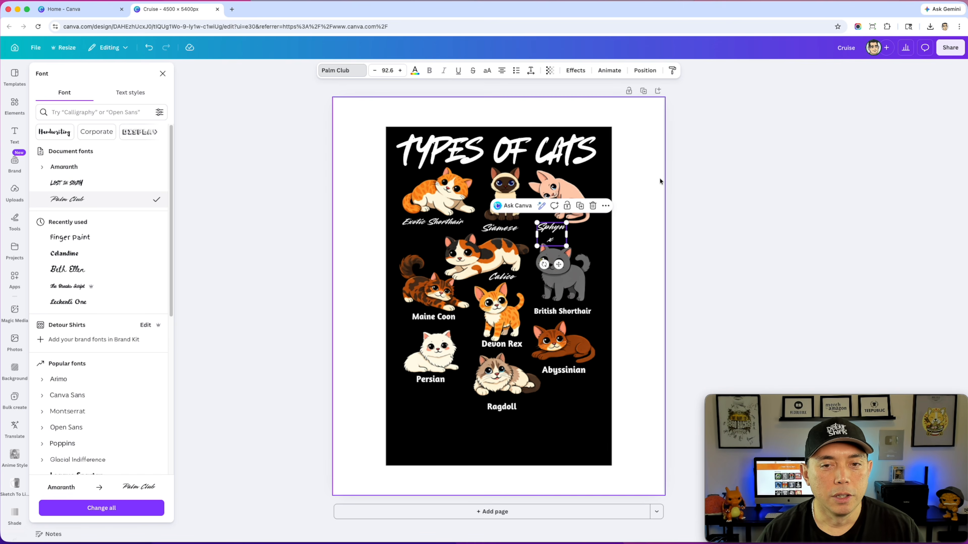
mouse_move(566, 234)
mouse_down()
mouse_move(586, 229)
mouse_move(566, 234)
mouse_up()
click(682, 217)
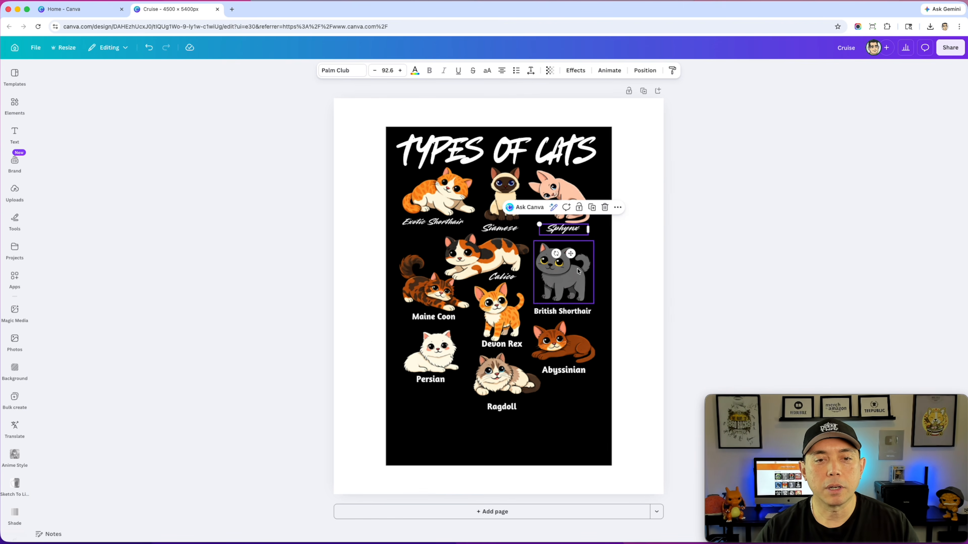